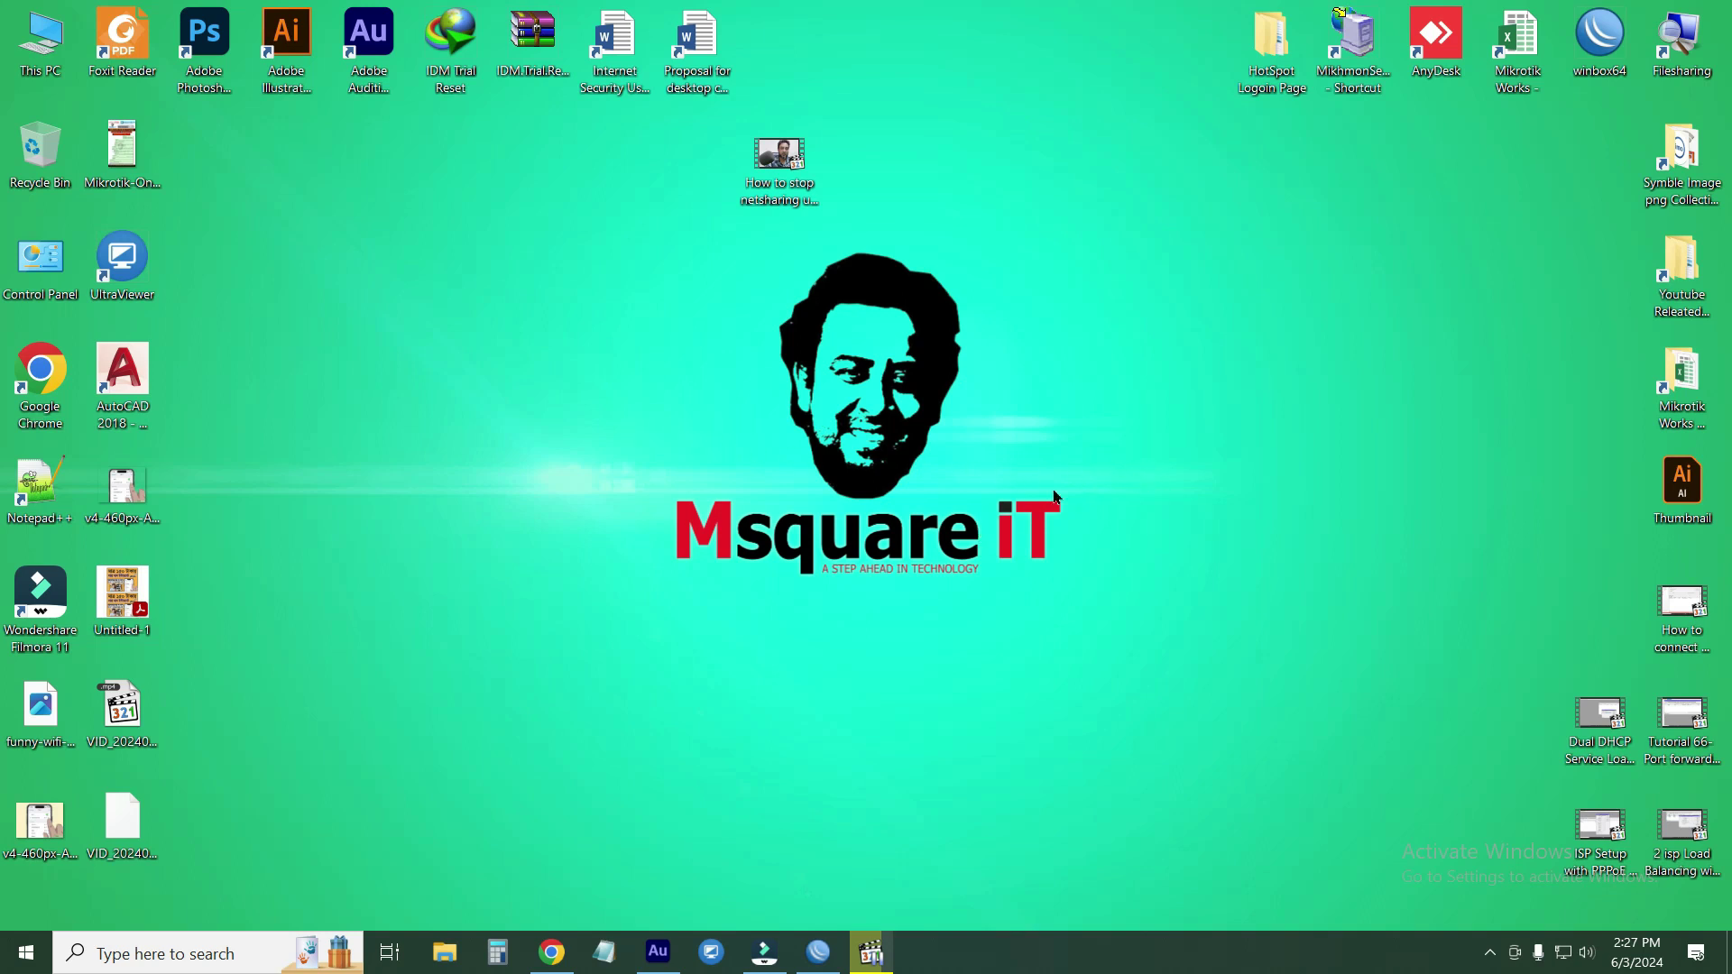
Step: Launch WinBox from the winbox64 desktop shortcut
double_click(1599, 47)
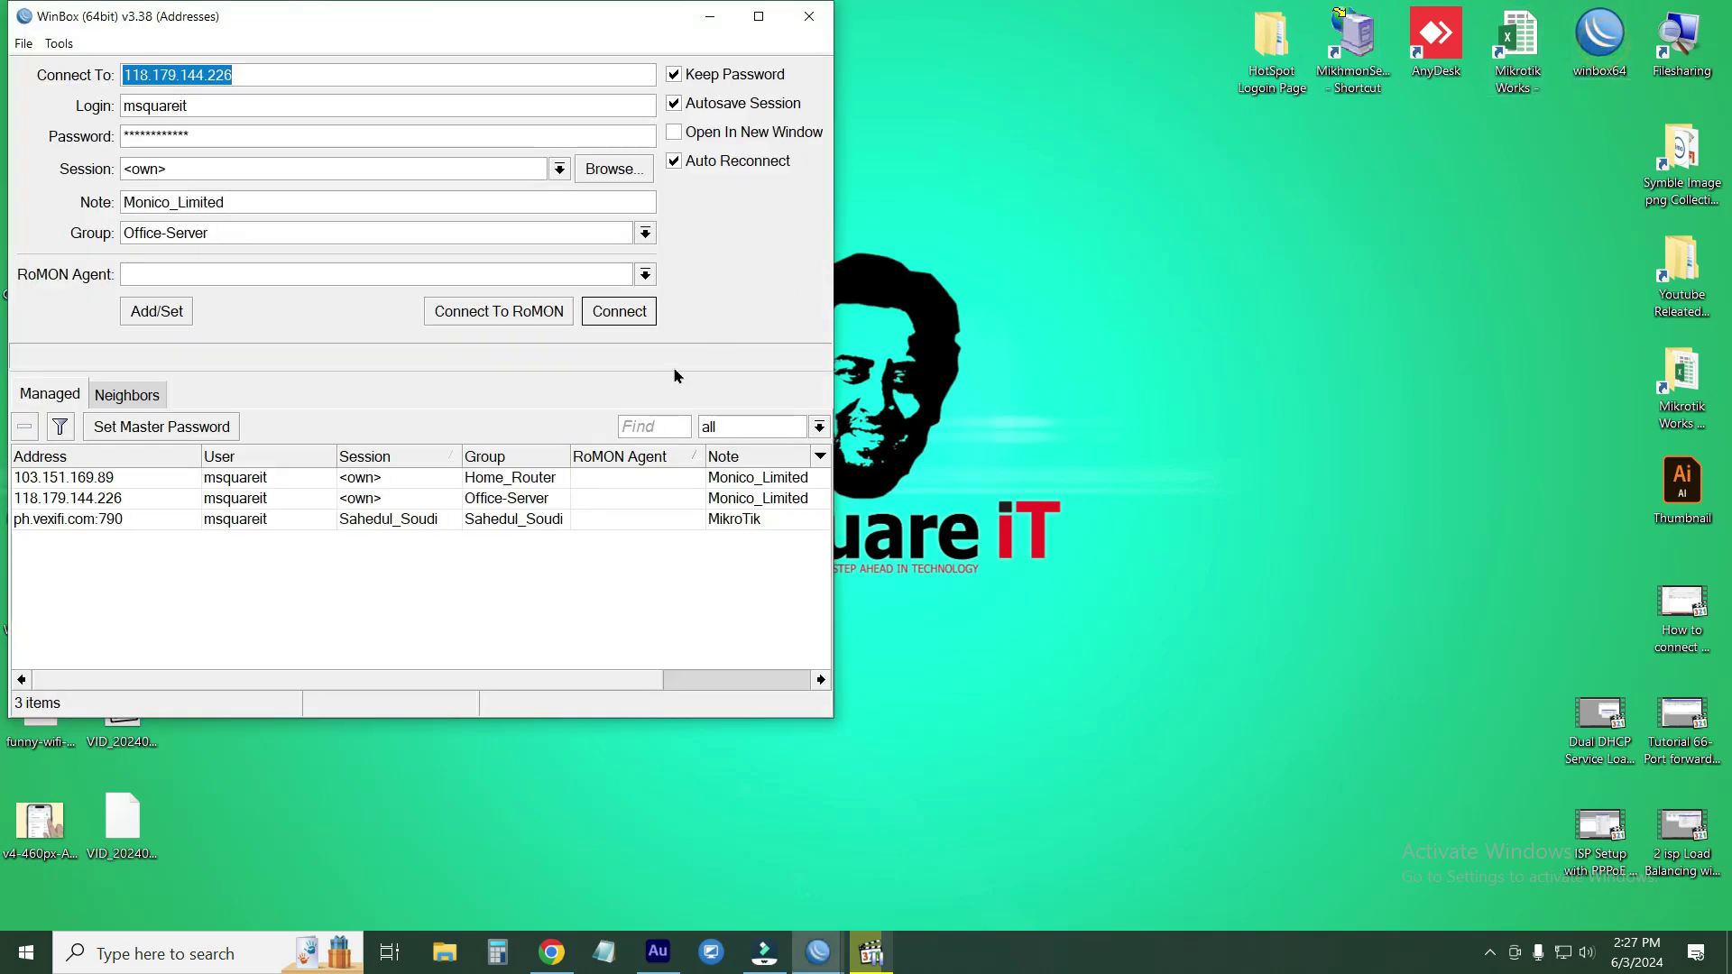
Step: Connect to the router and open the Mangle tab under IP > Firewall
click(619, 312)
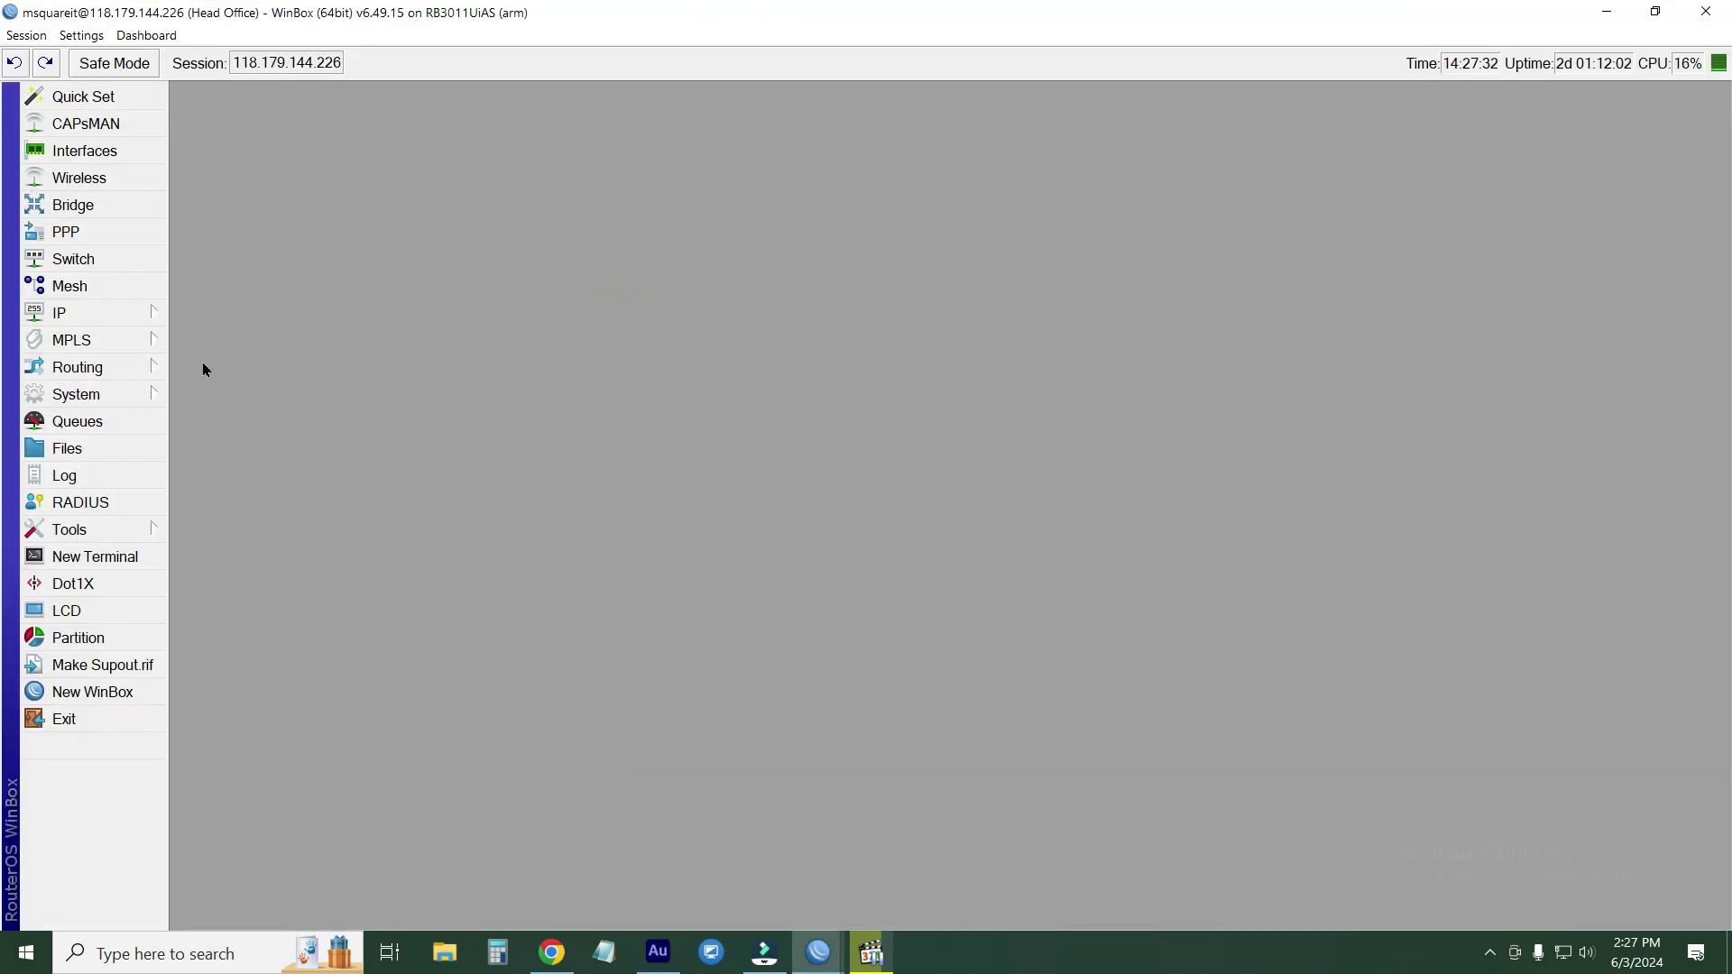
click(133, 315)
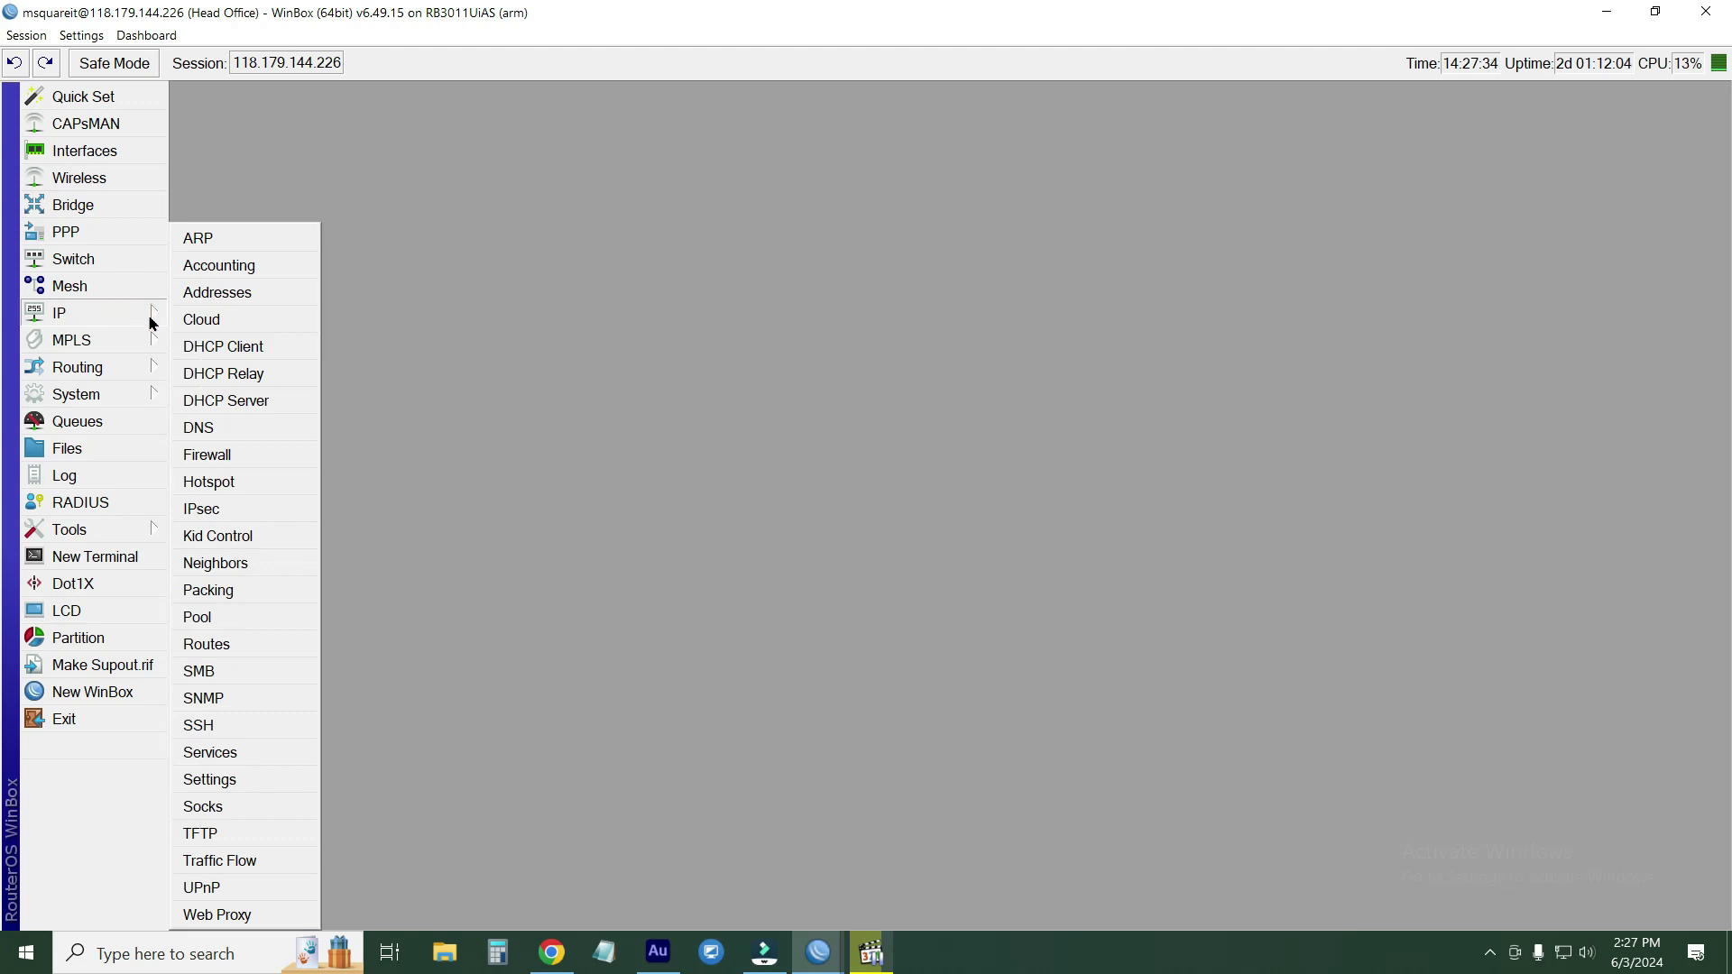
click(208, 455)
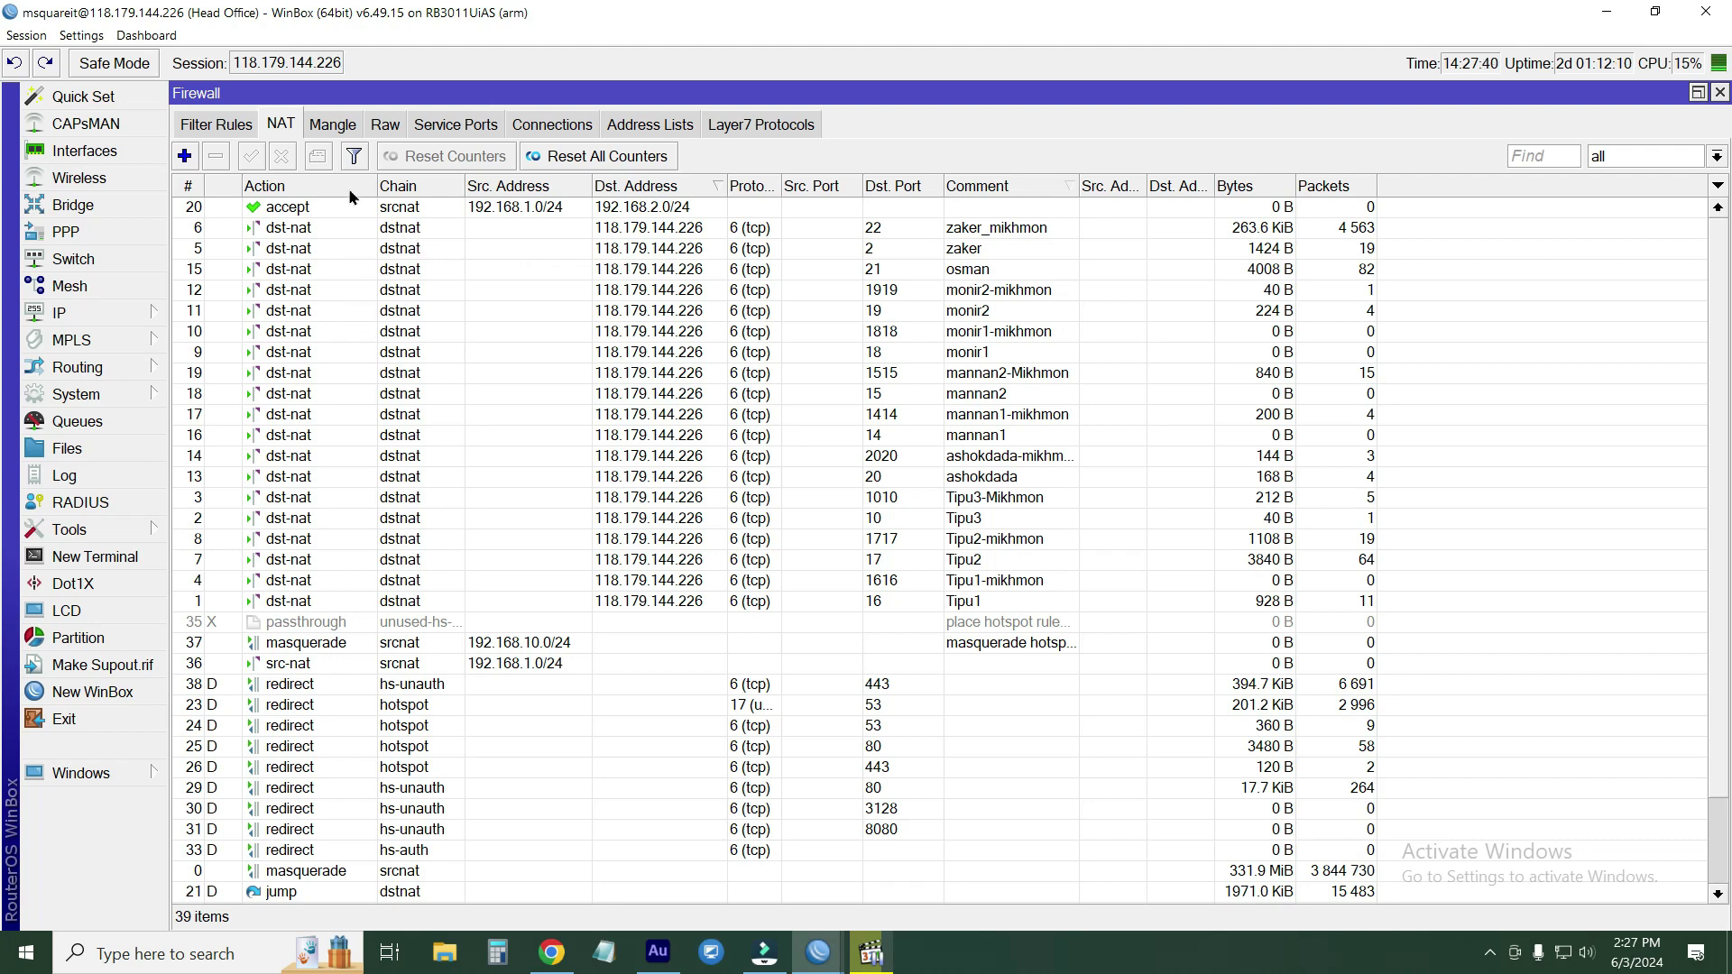
click(332, 125)
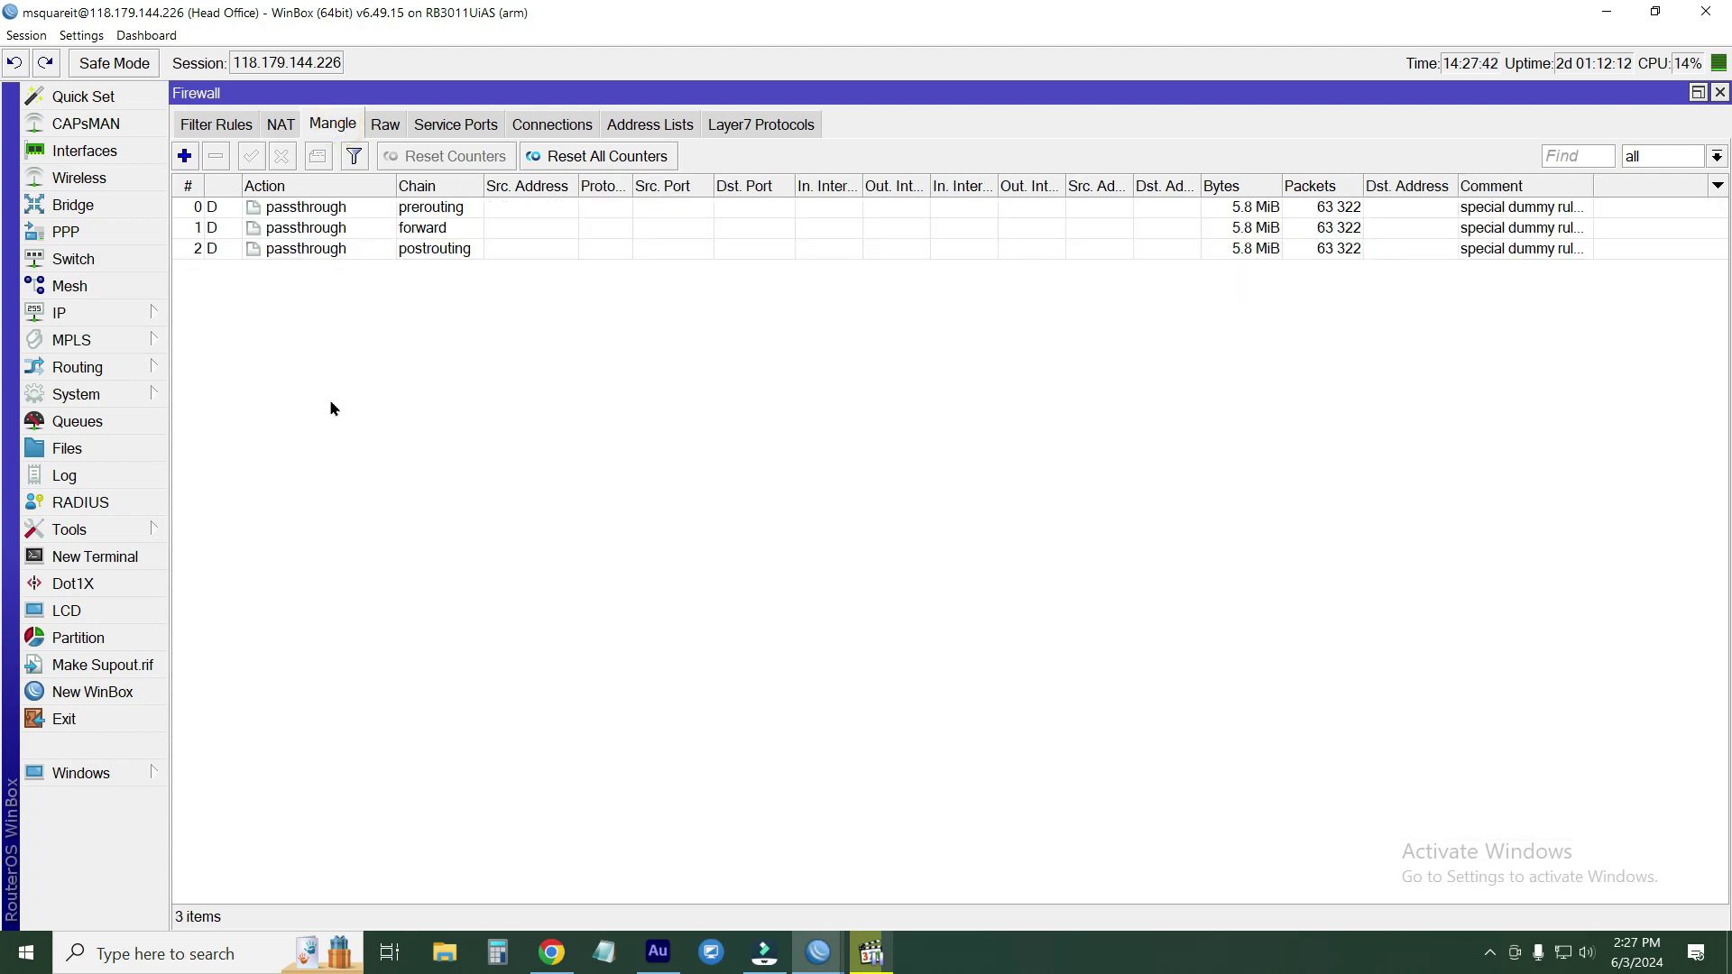
Step: Add a new mangle rule on the postrouting chain
click(185, 156)
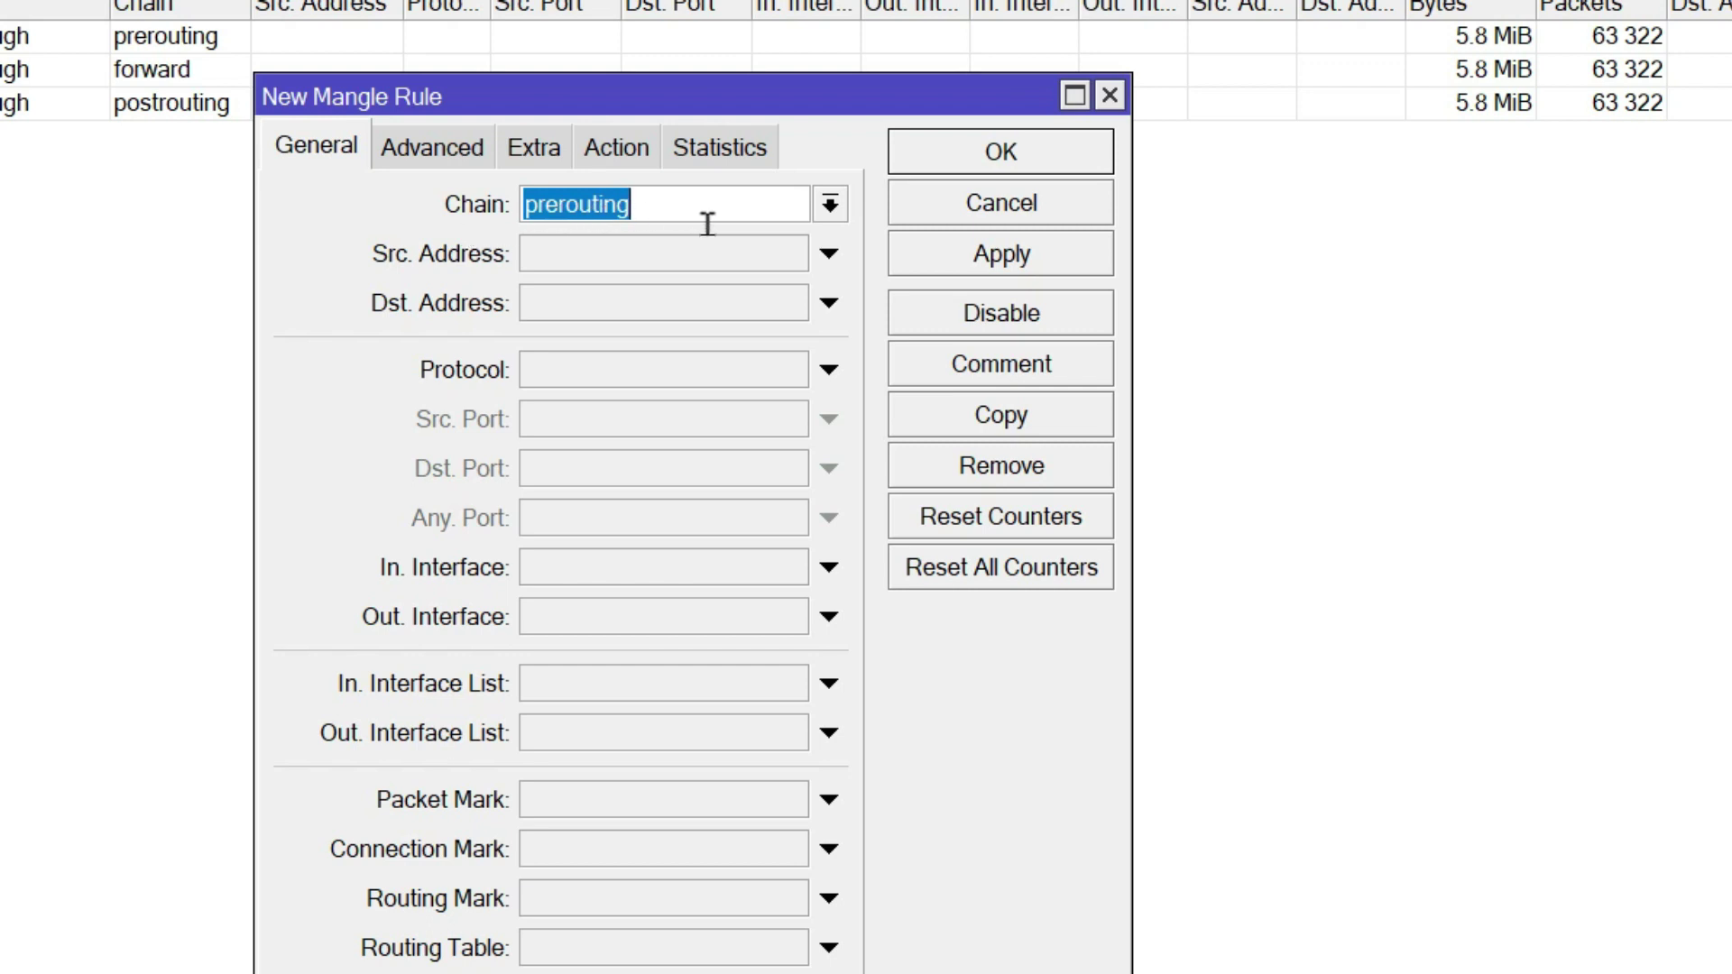
click(830, 204)
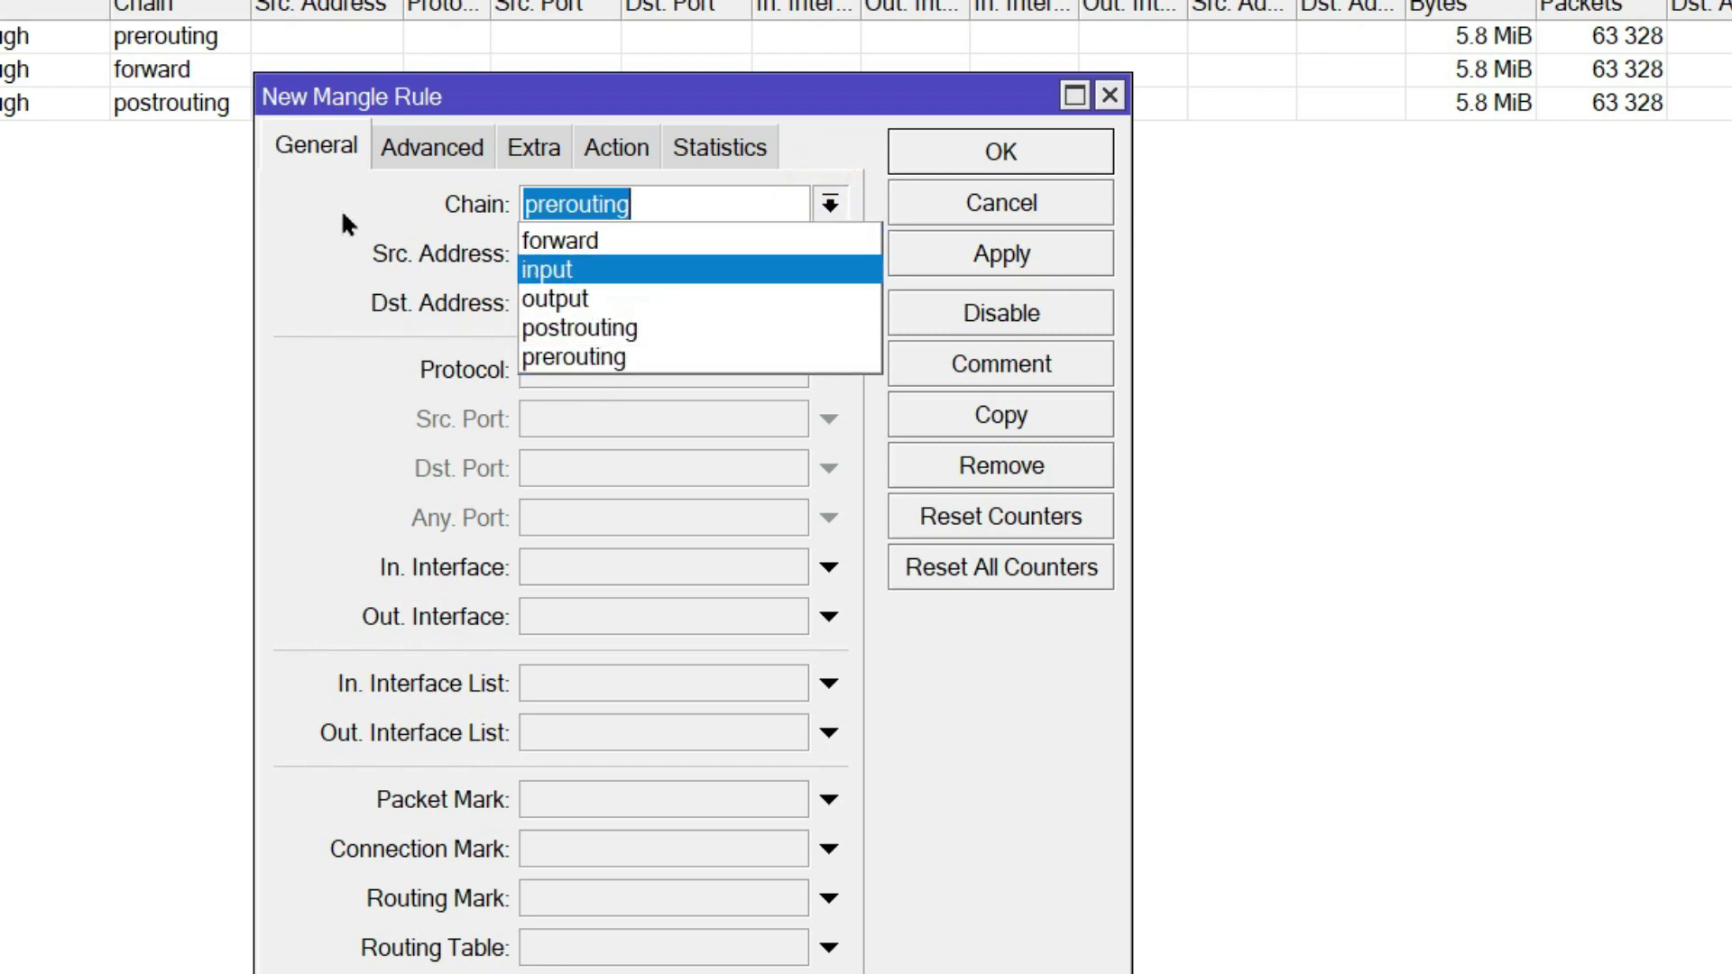
click(596, 328)
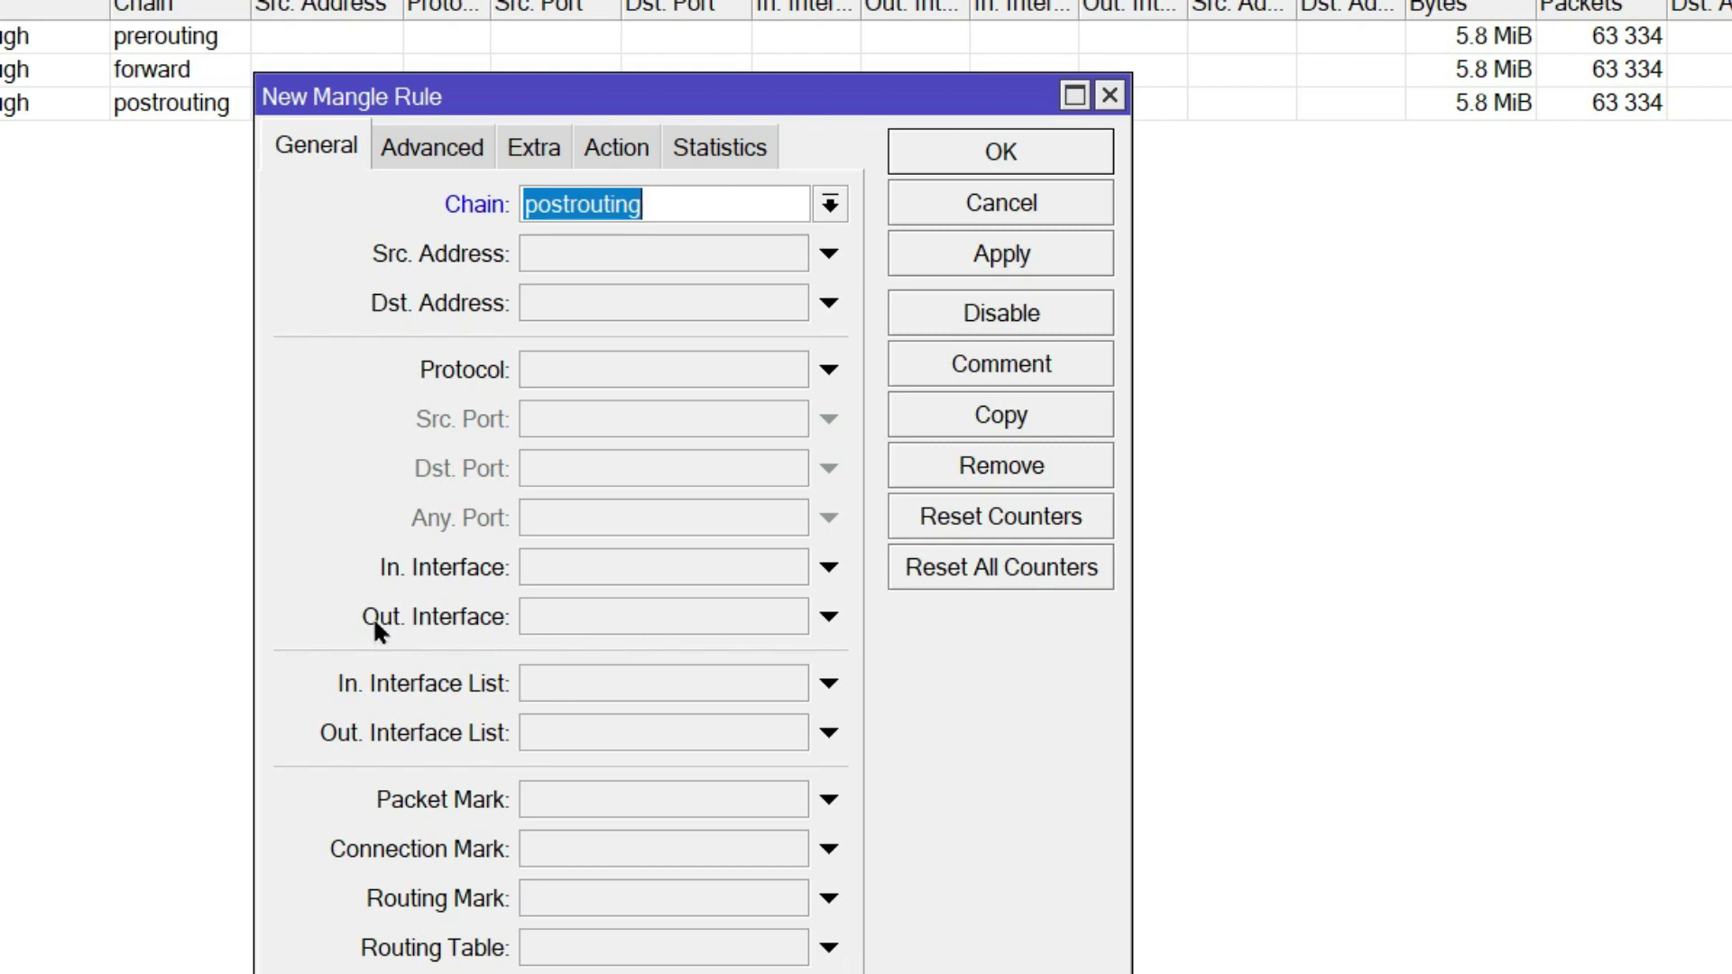
Step: Set ether1-HotSpot as the rule's outgoing interface
click(583, 609)
click(814, 619)
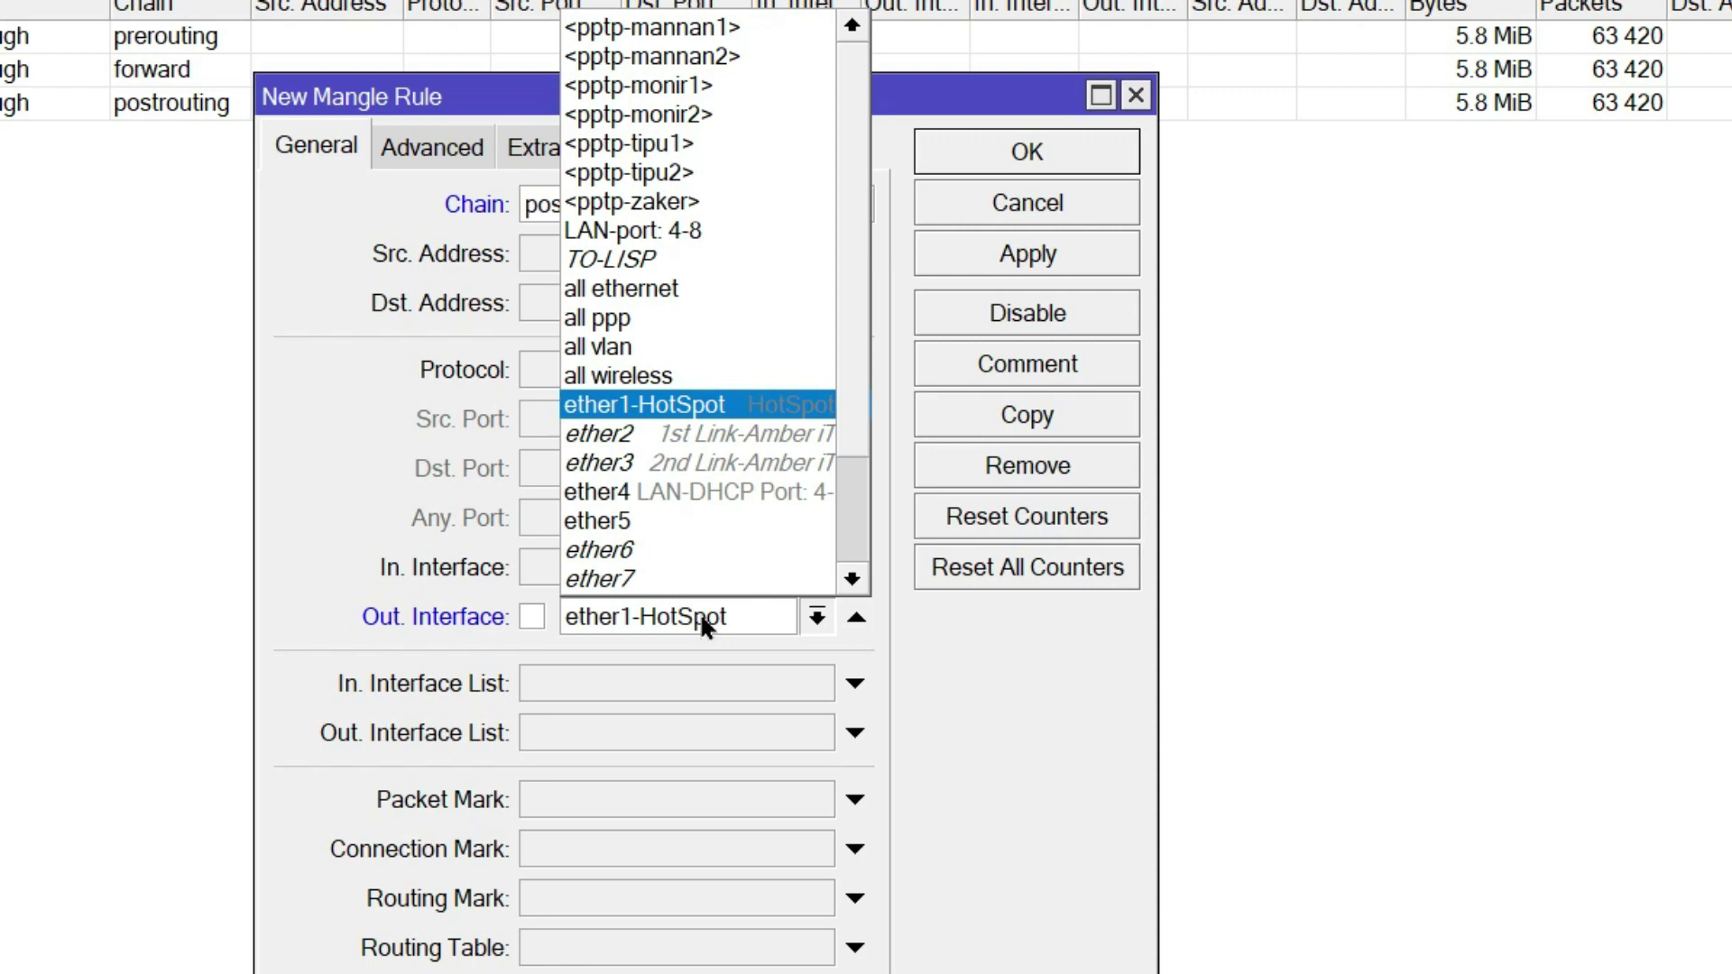
click(646, 409)
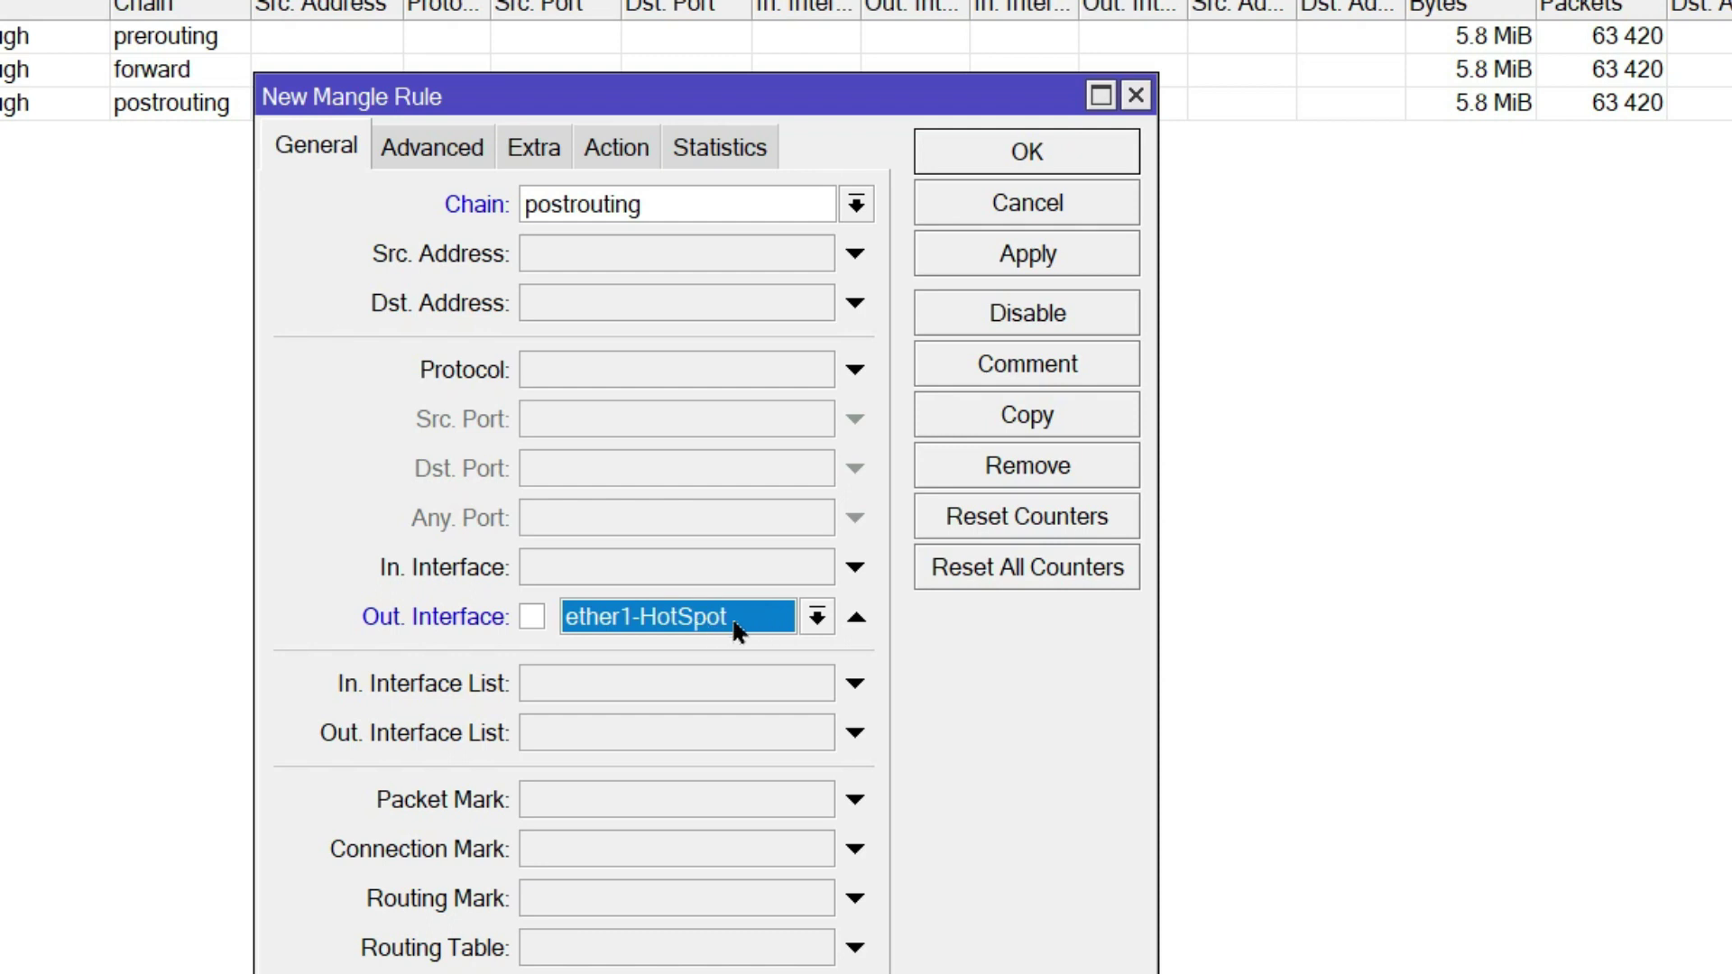
click(734, 618)
click(732, 616)
Step: Set the rule action to change TTL with New TTL 1, keeping Passthrough enabled
click(622, 147)
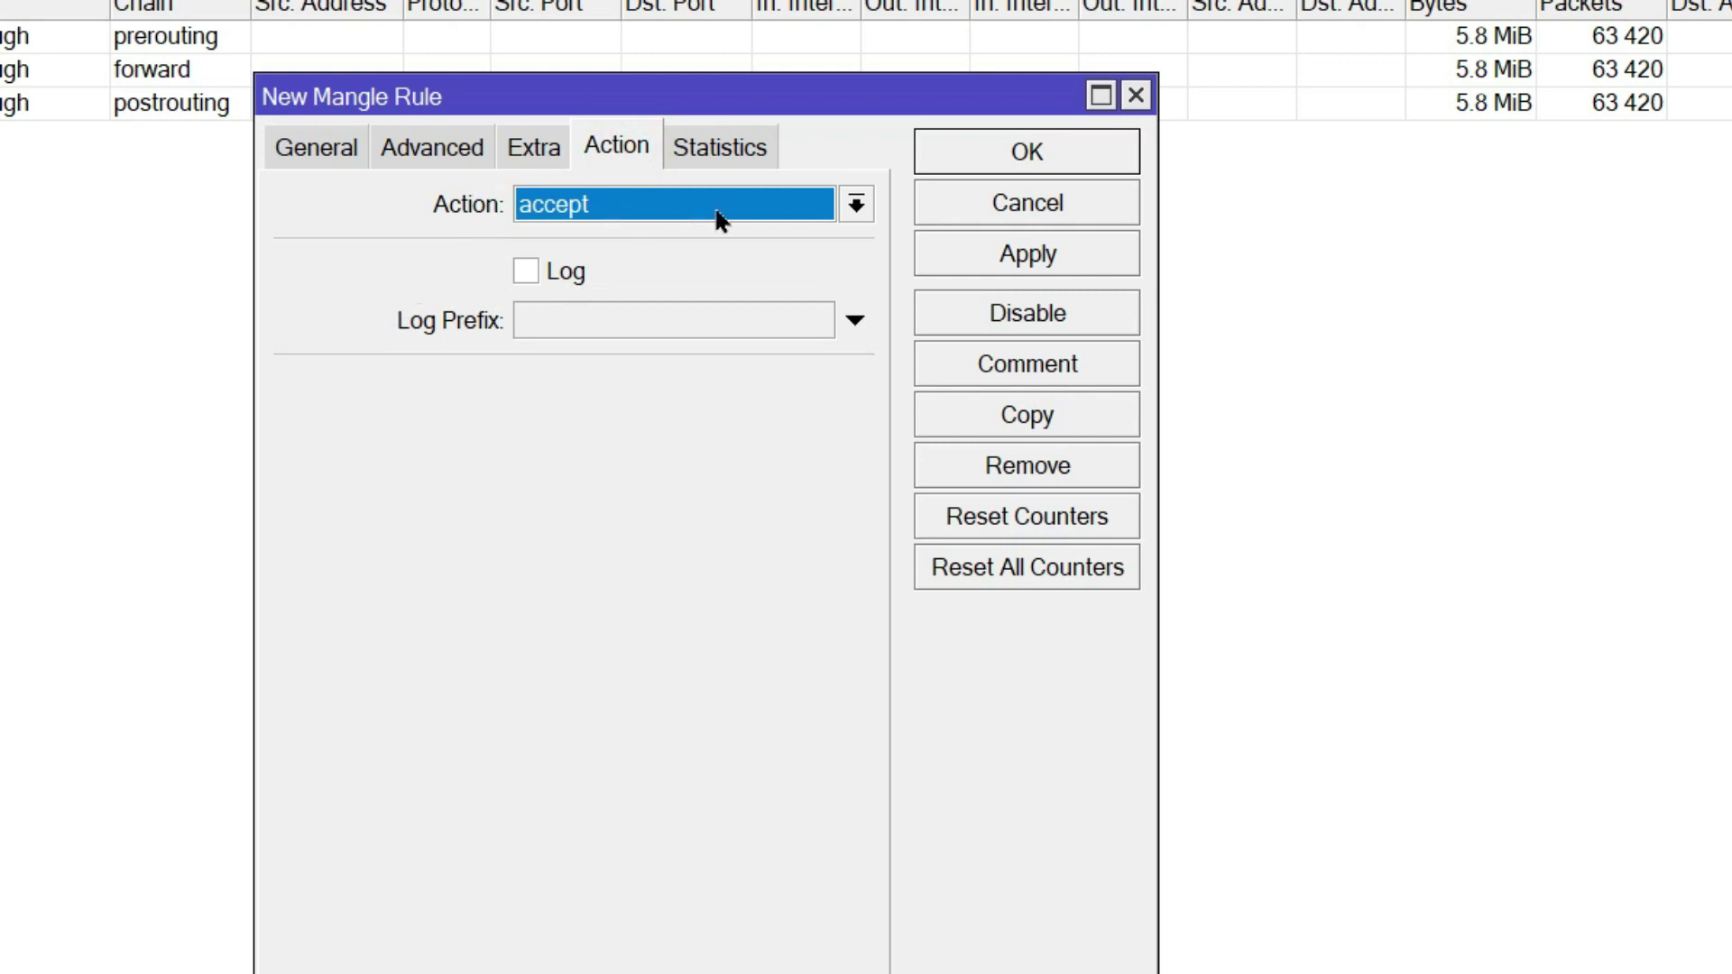
click(855, 205)
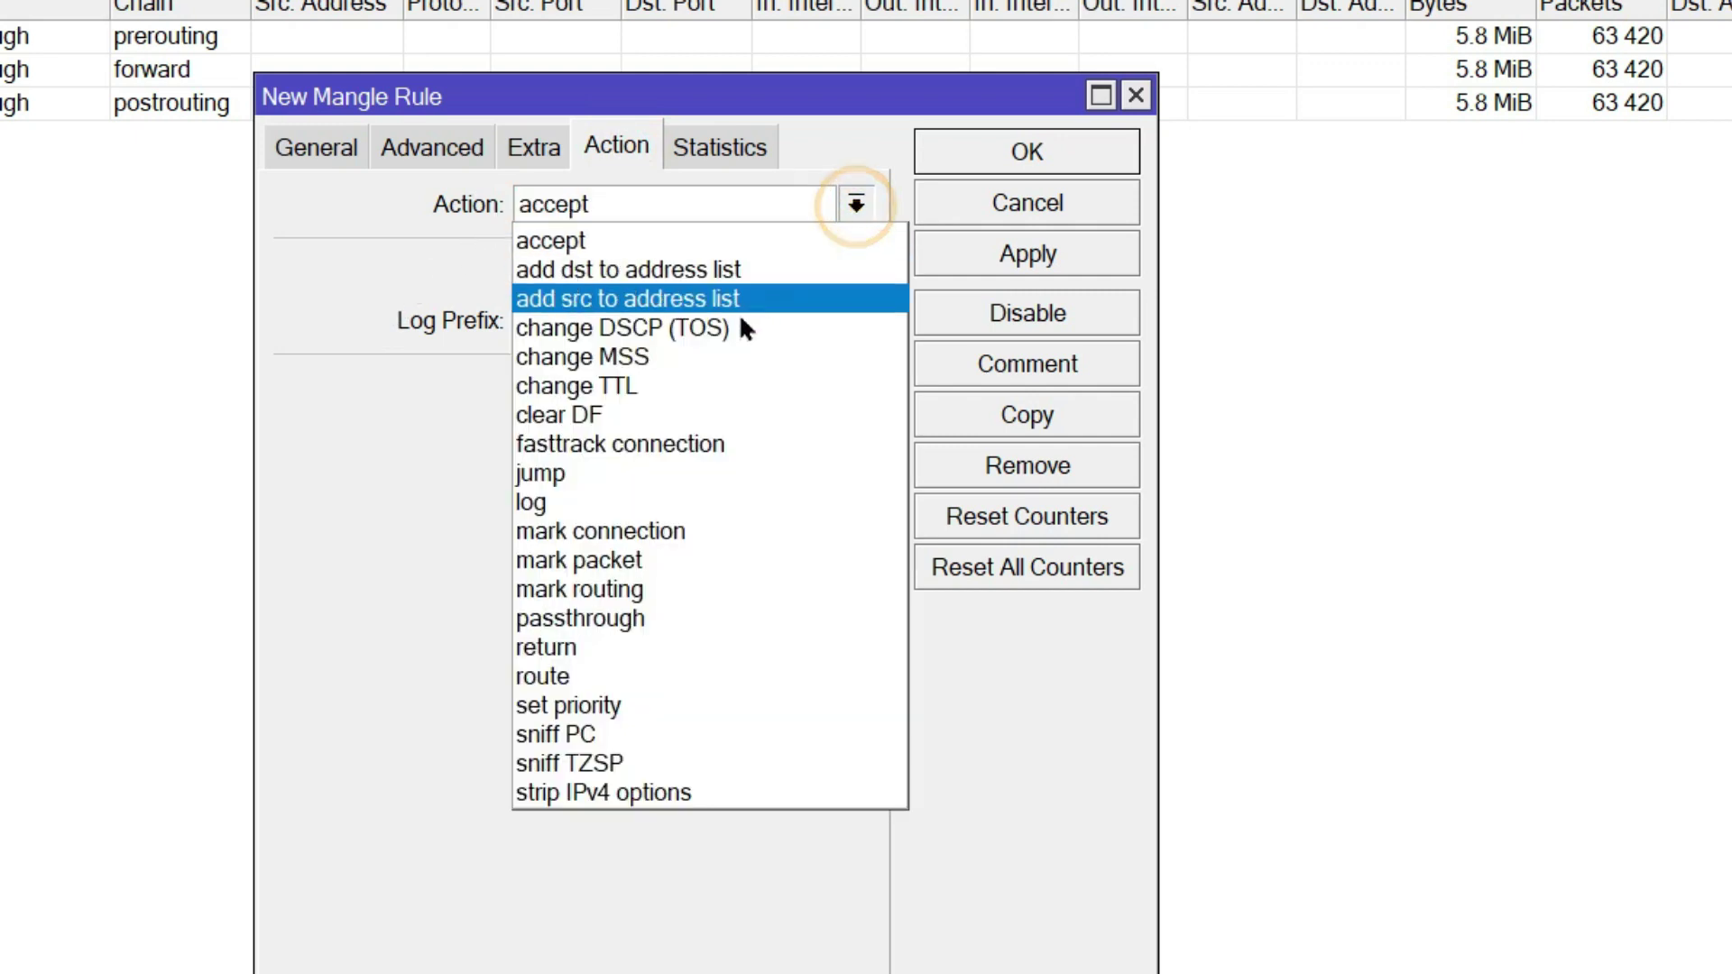
click(616, 390)
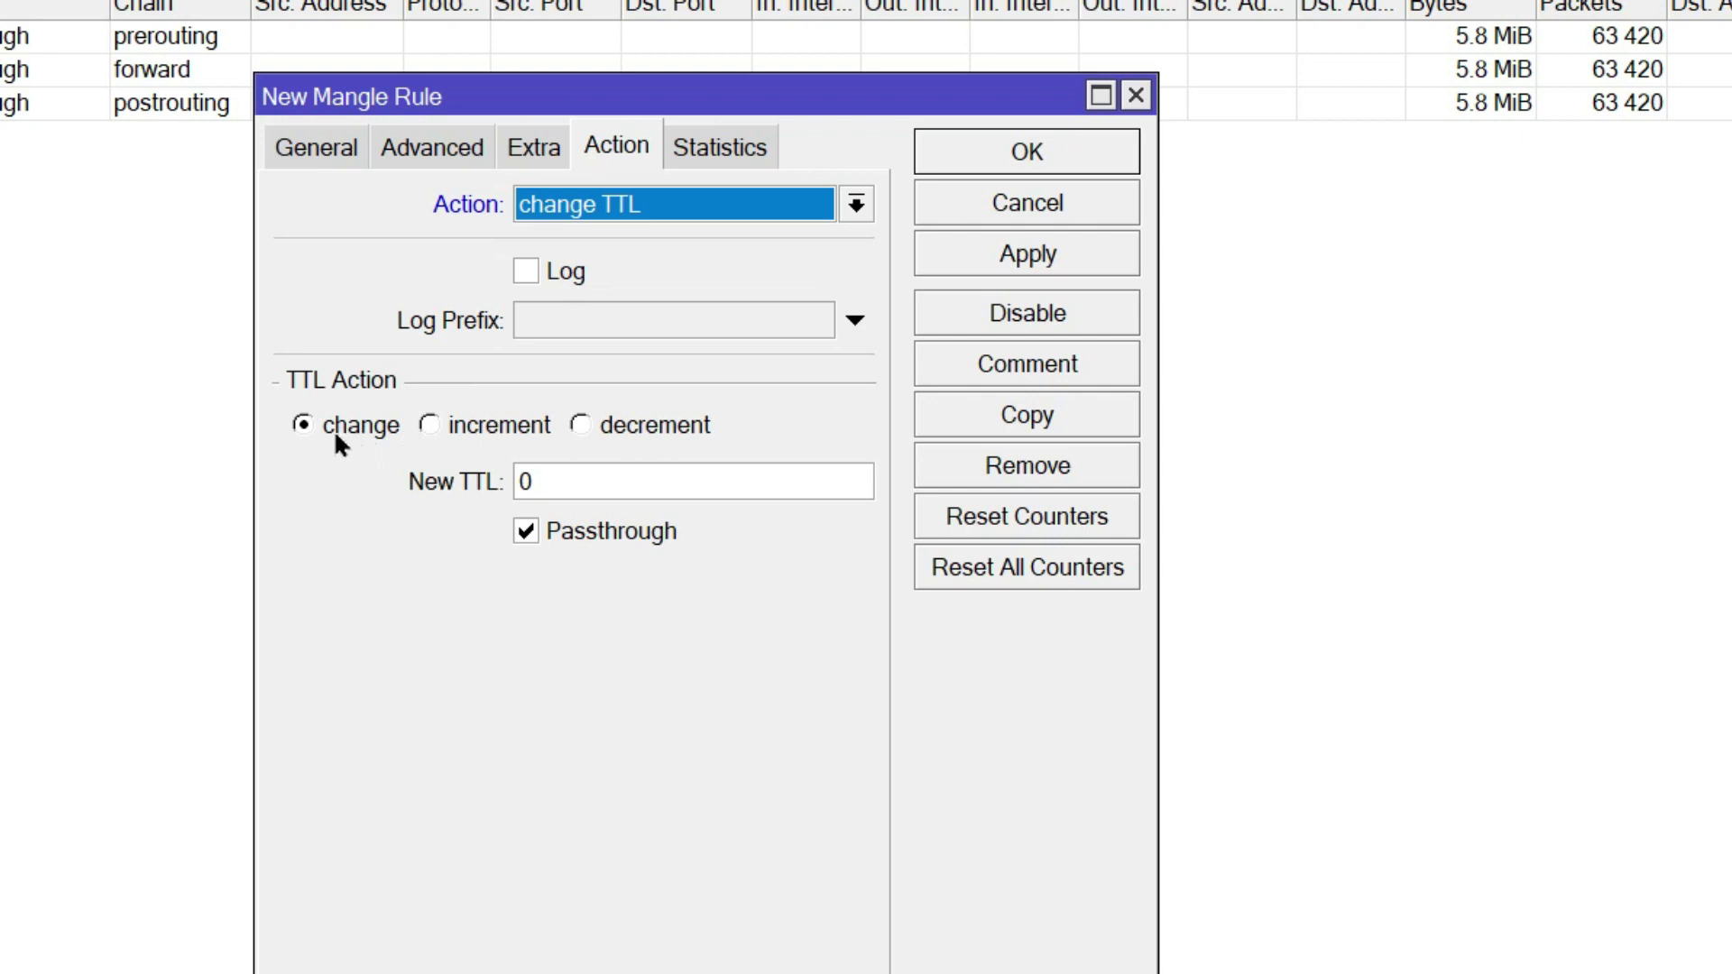
click(429, 423)
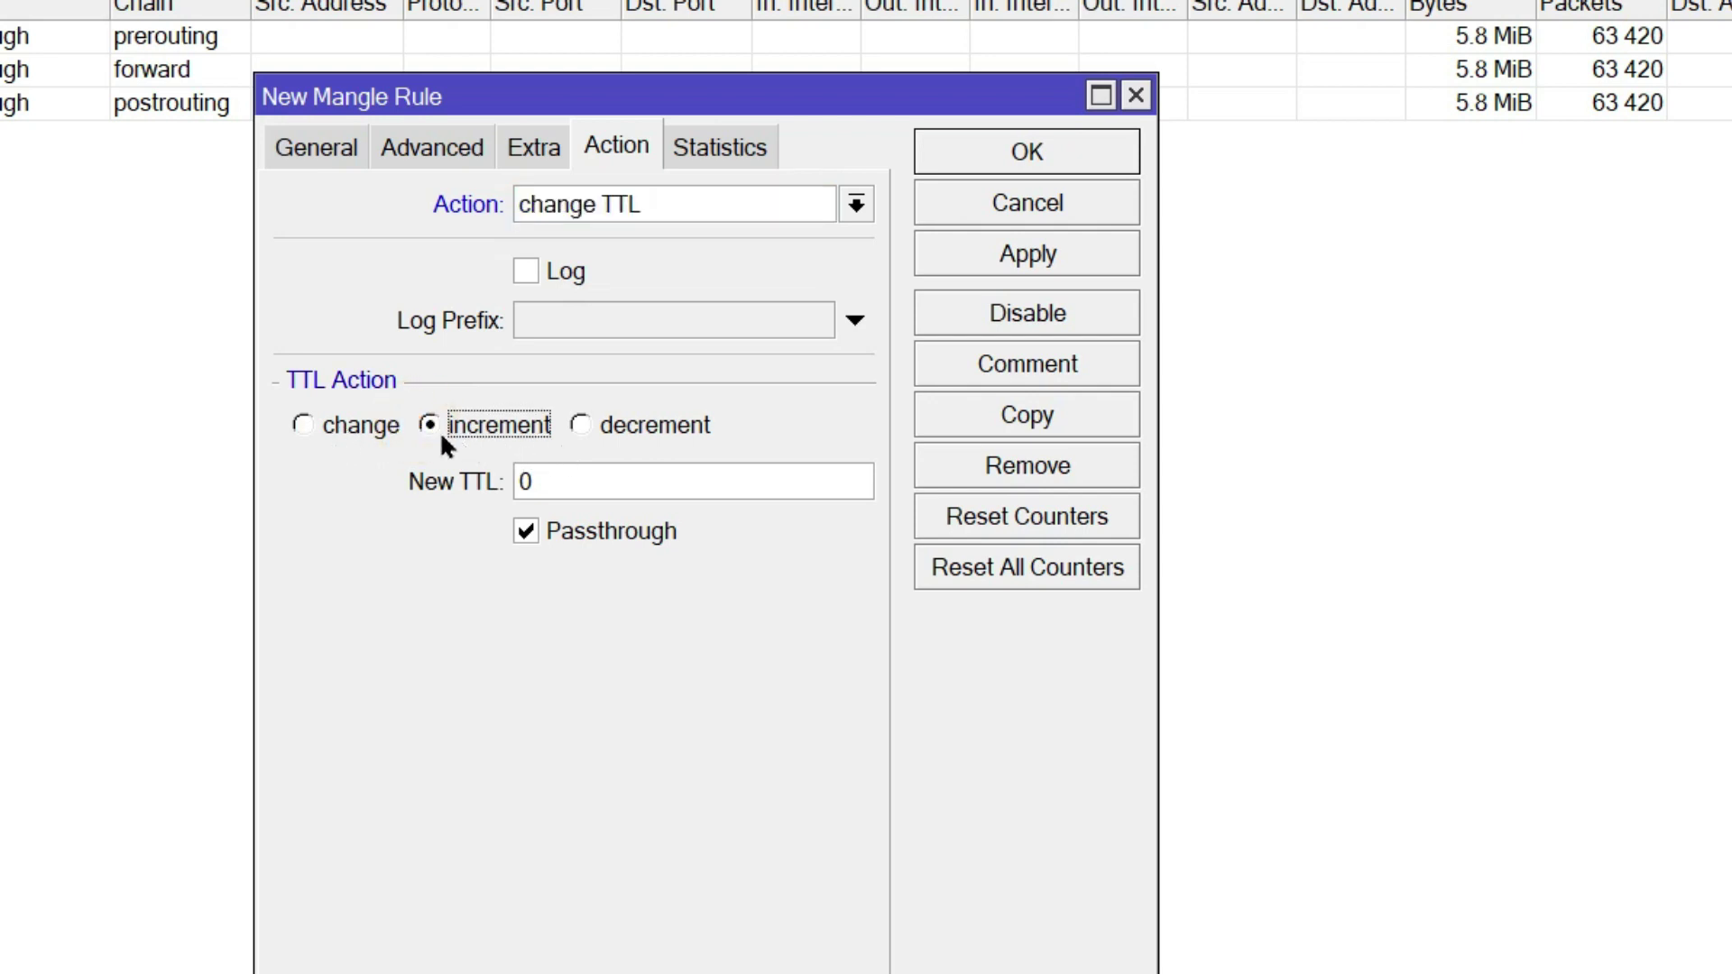
click(300, 424)
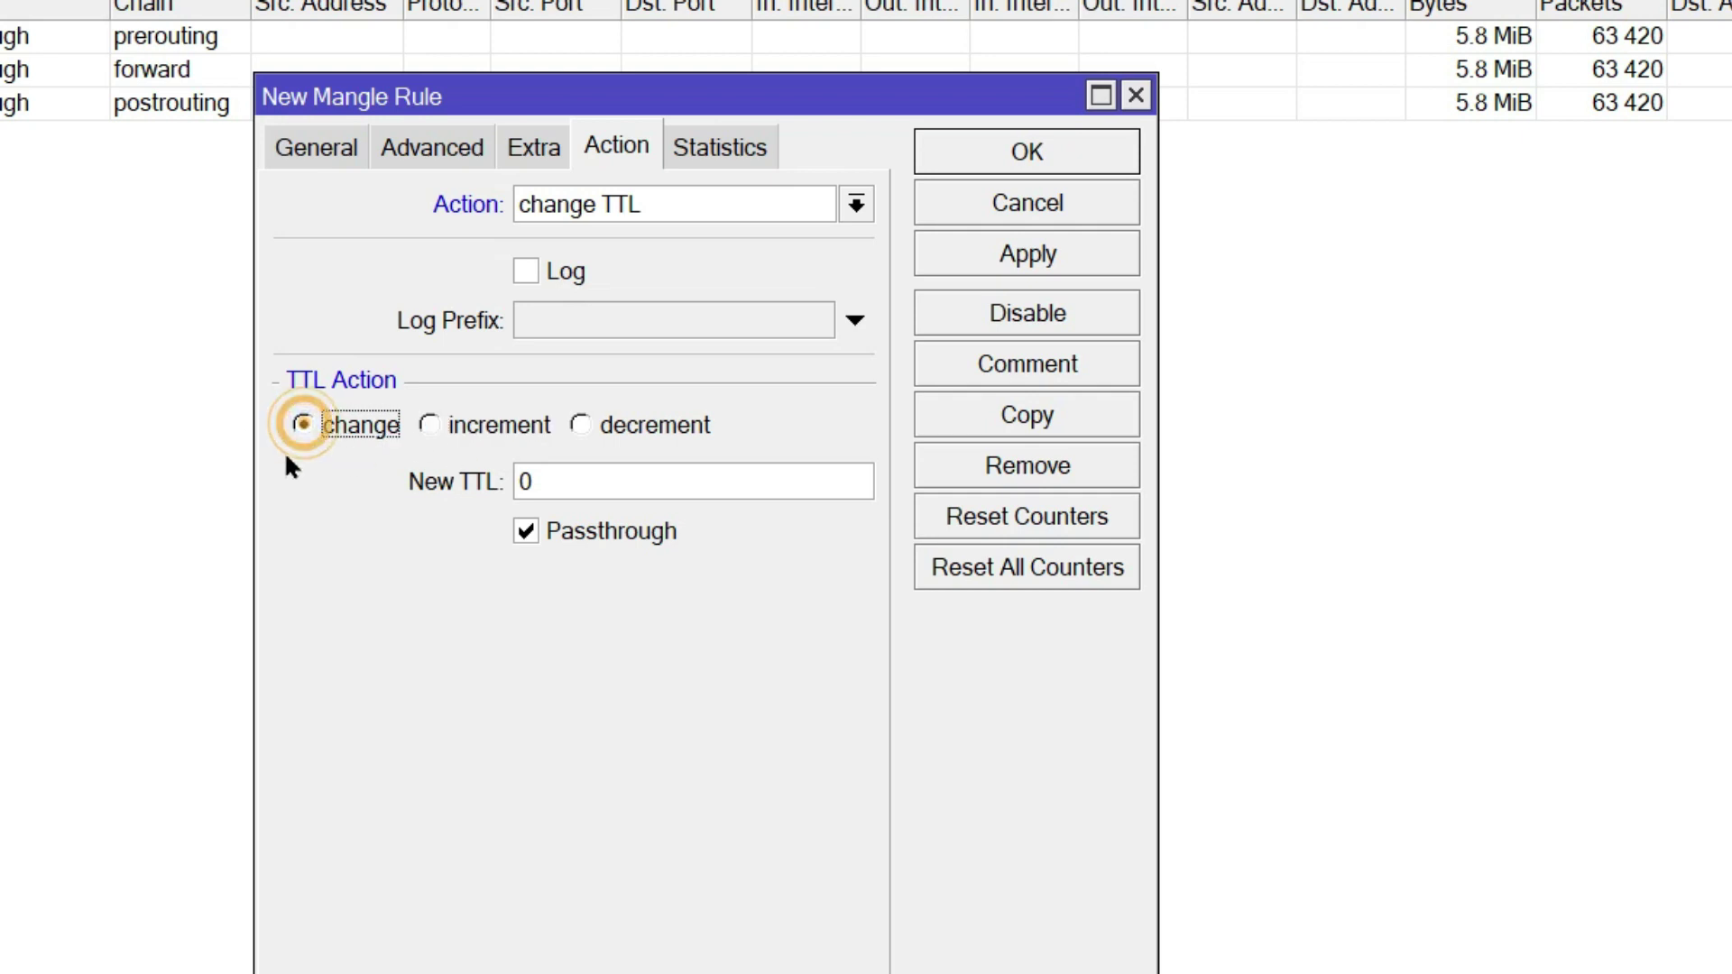
double_click(578, 486)
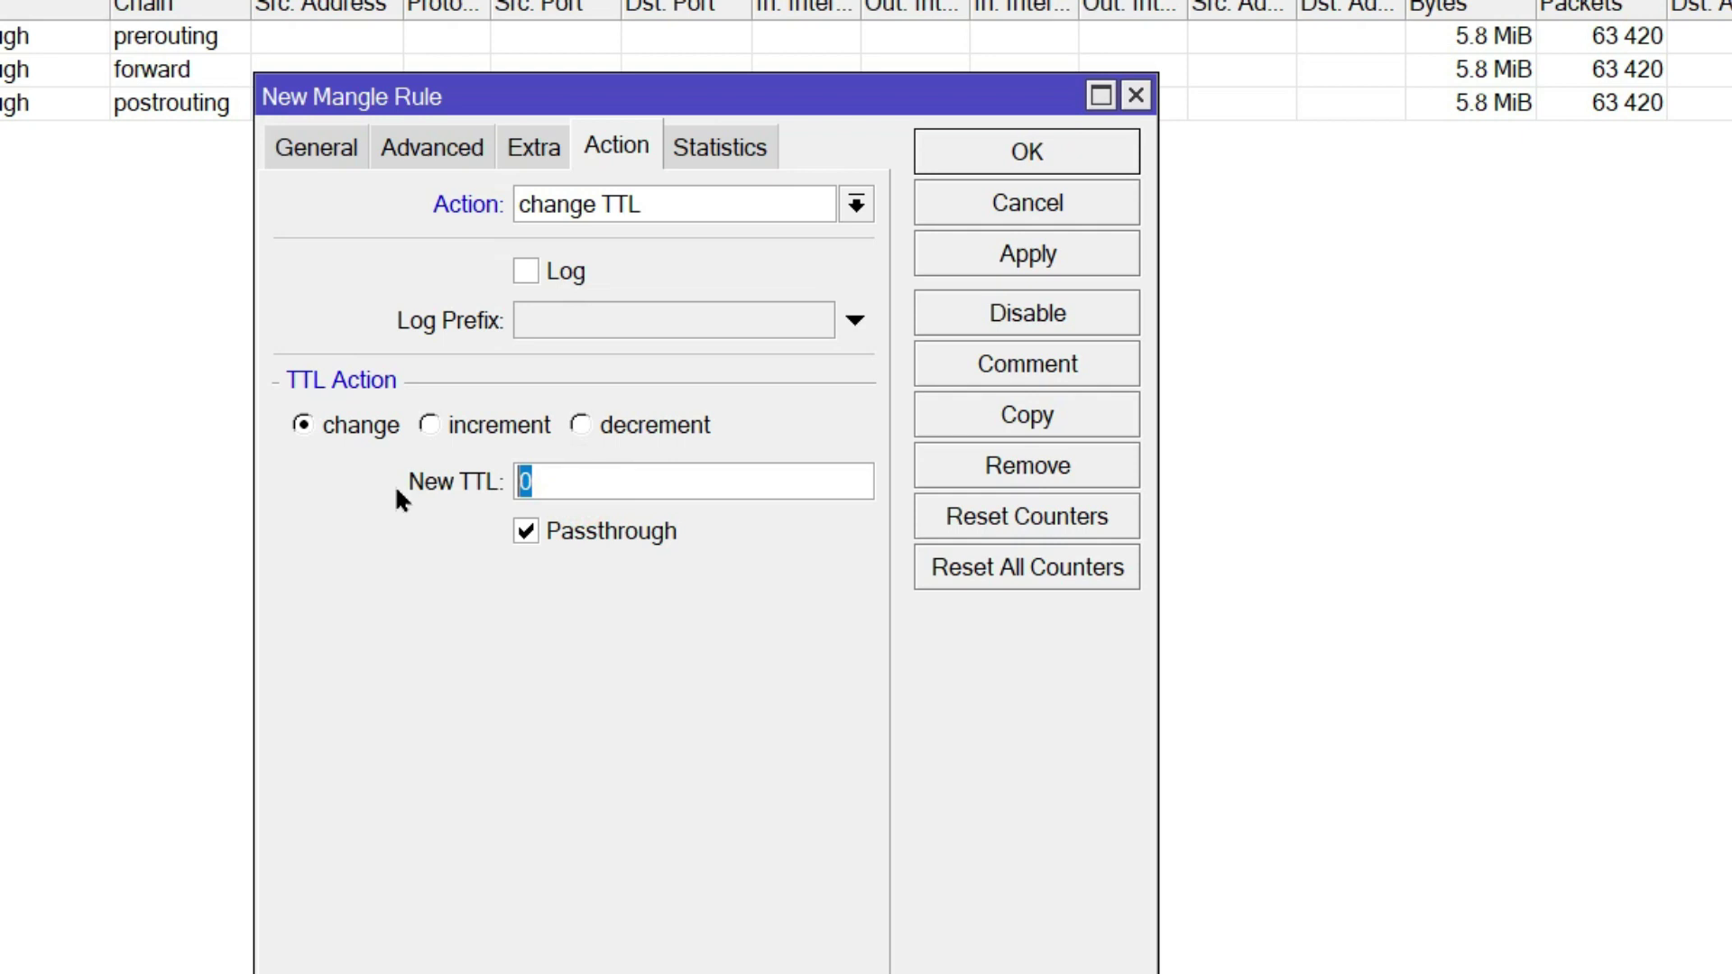
text(1)
click(525, 532)
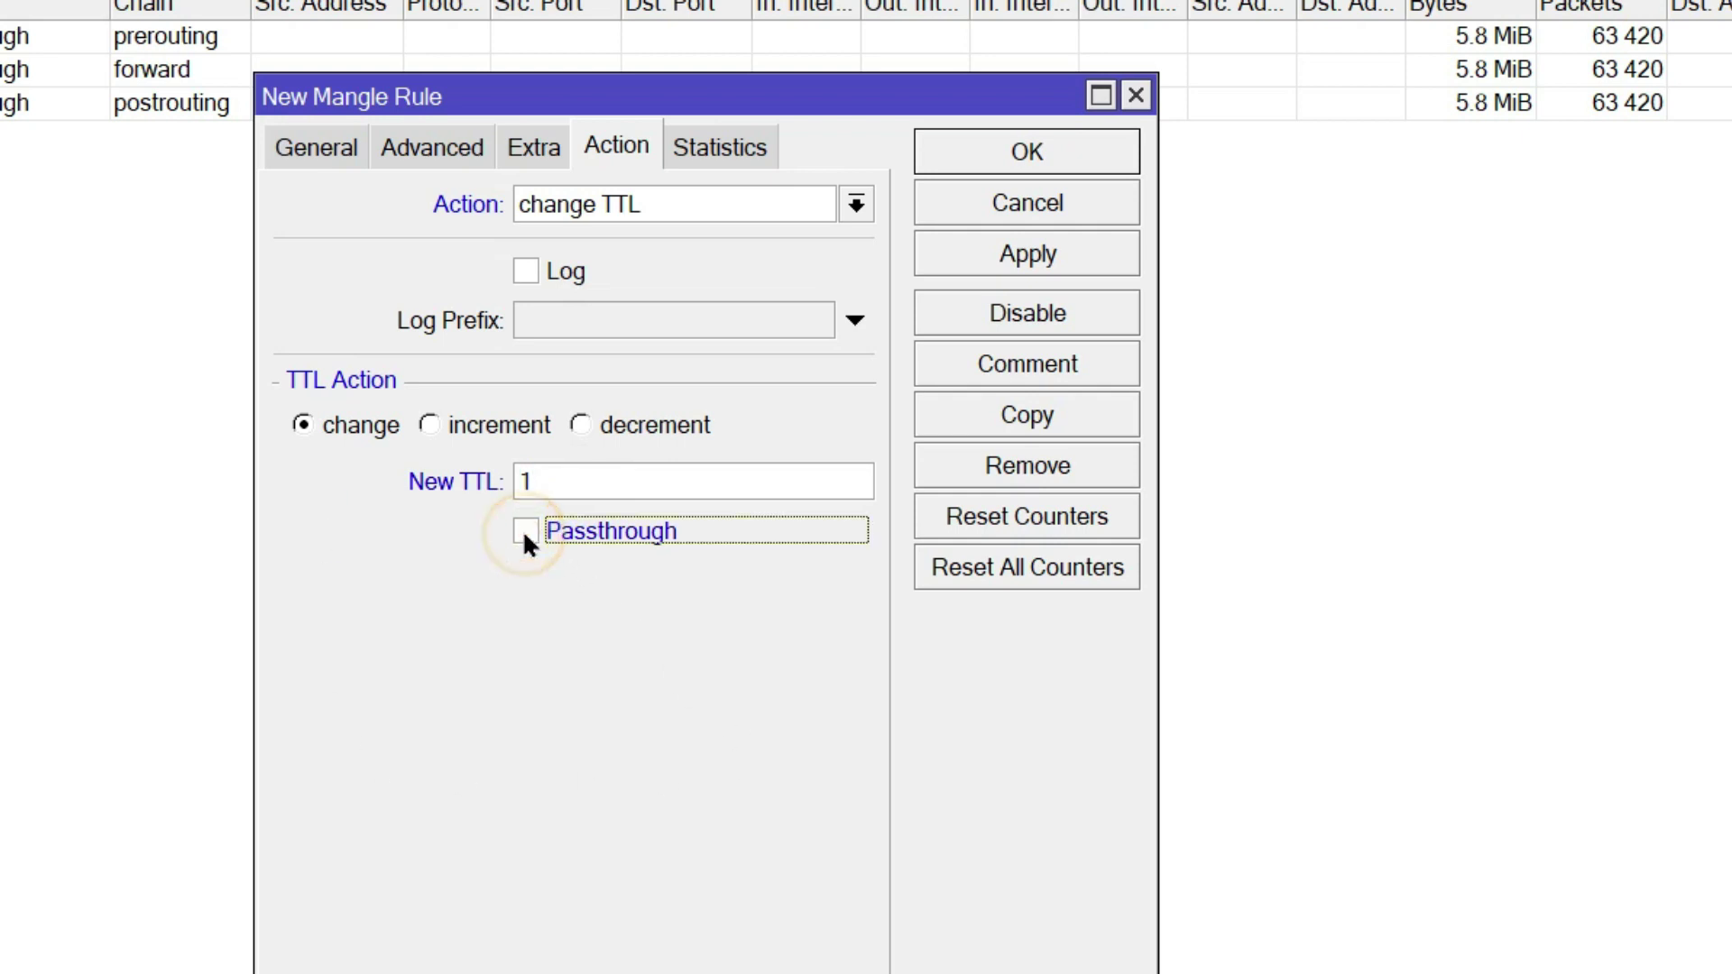
click(525, 532)
Step: Give the rule the comment 'Anti-Sharing Internet'
click(1009, 363)
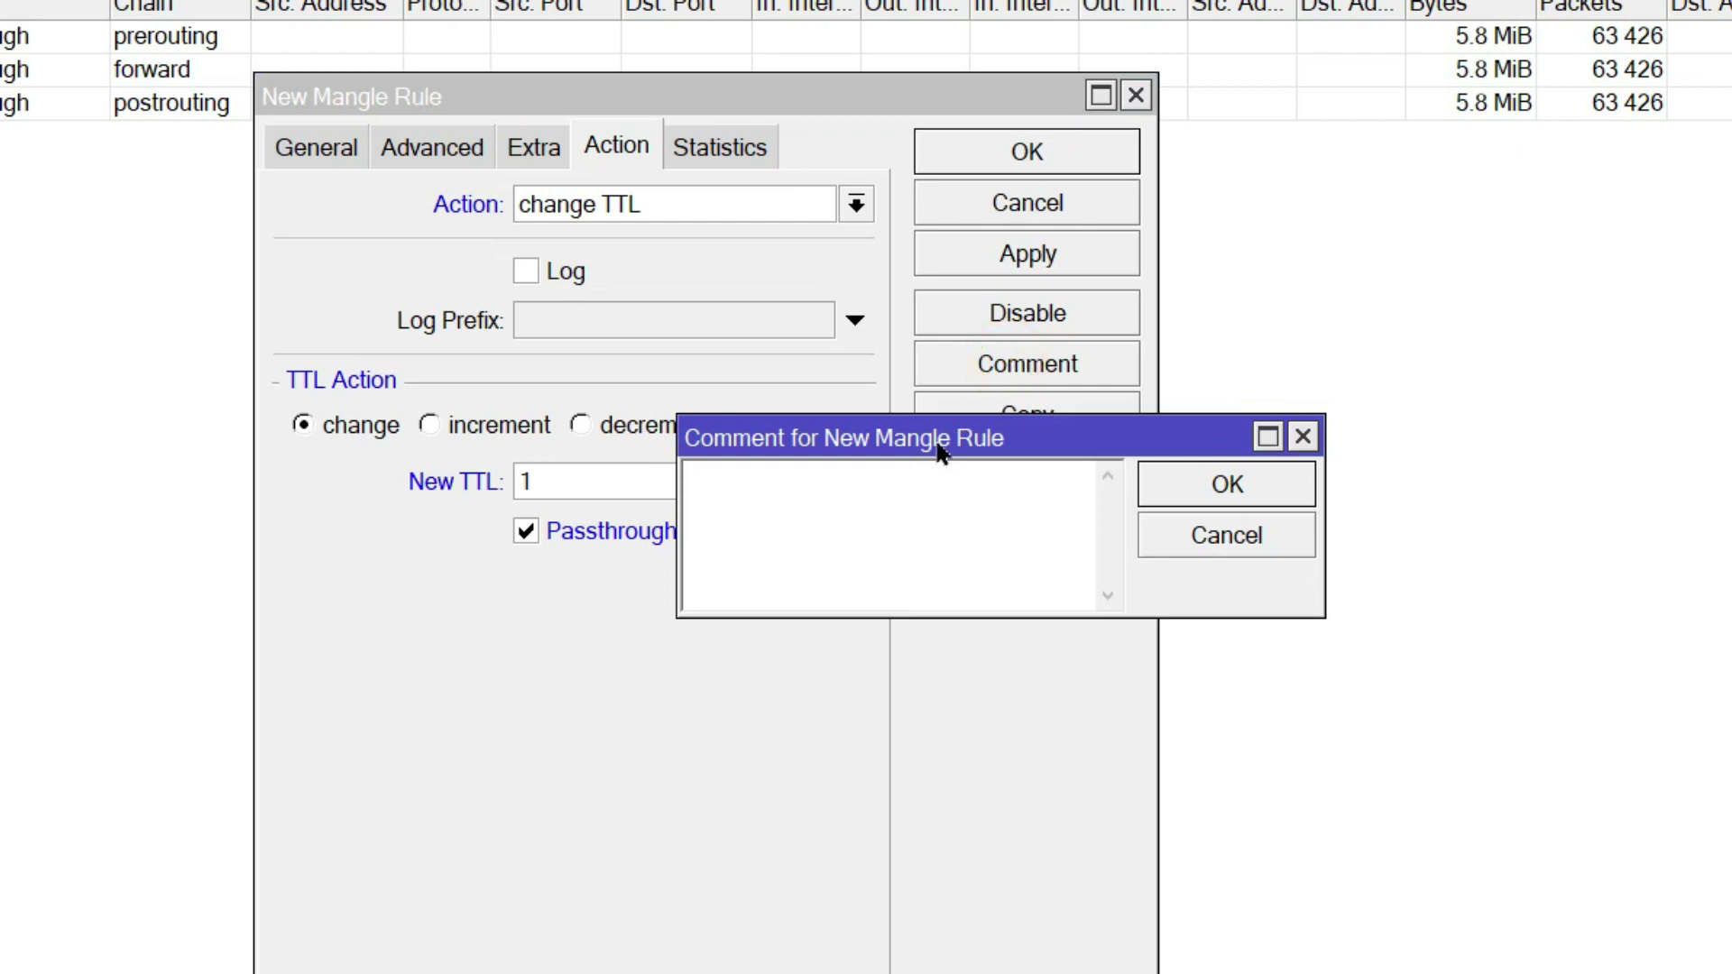
text(Anti)
text(-Sharin)
text(g In)
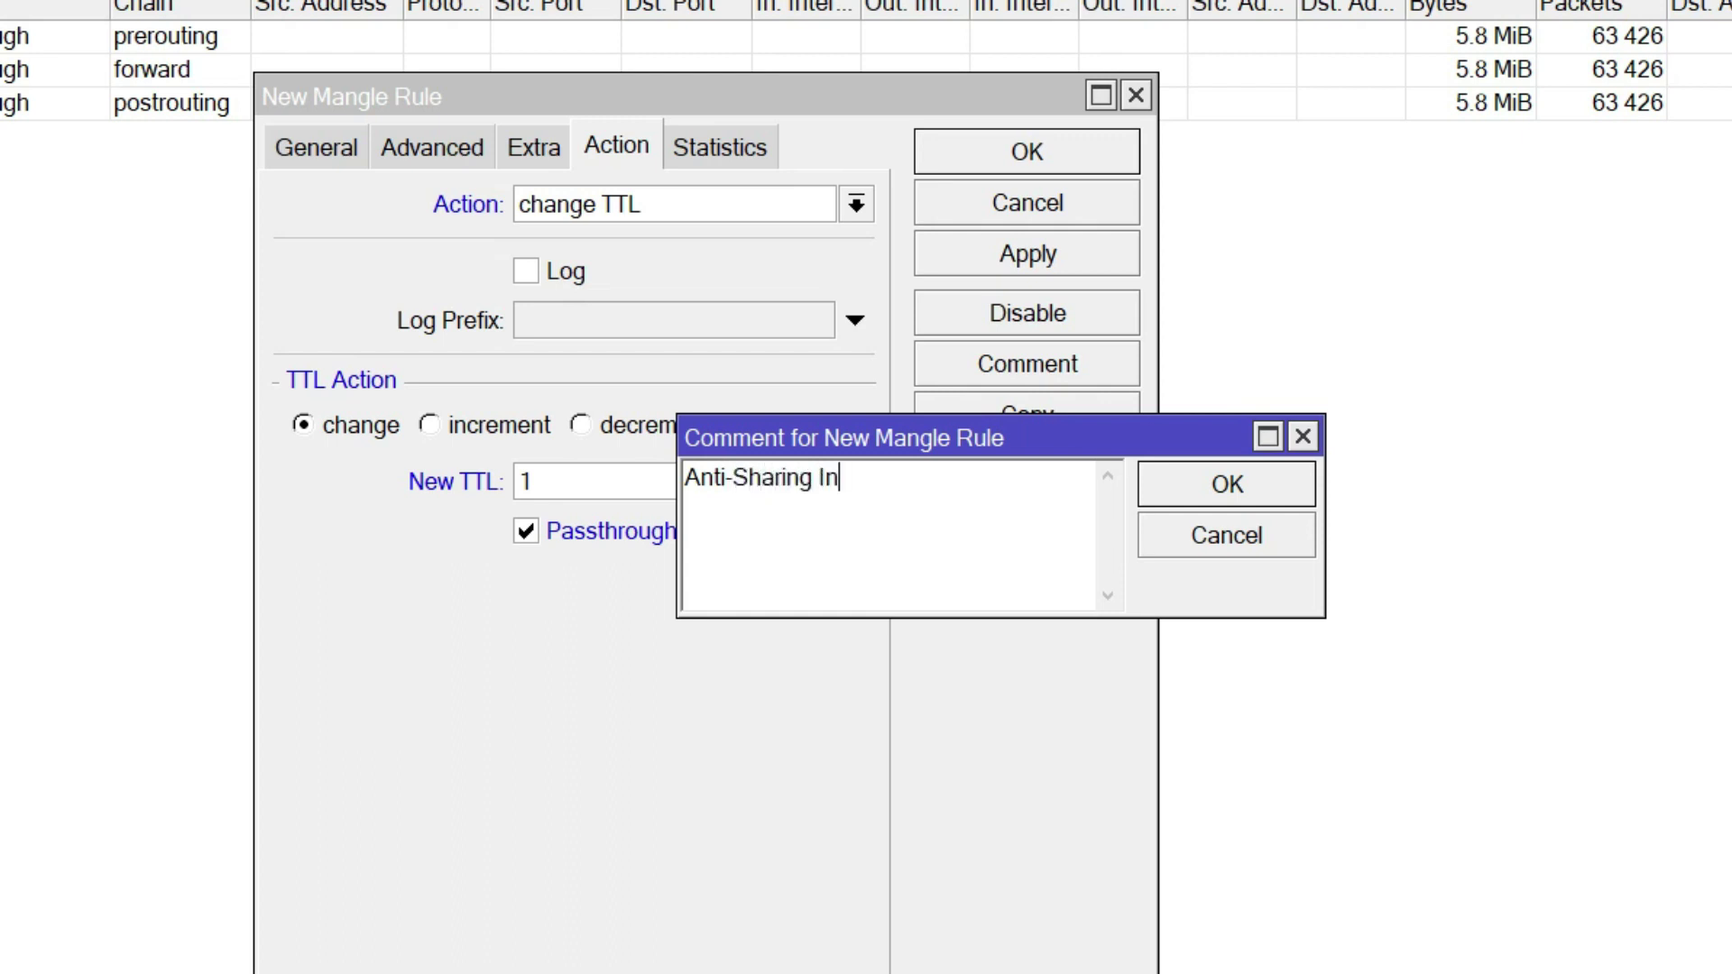
text(ternet)
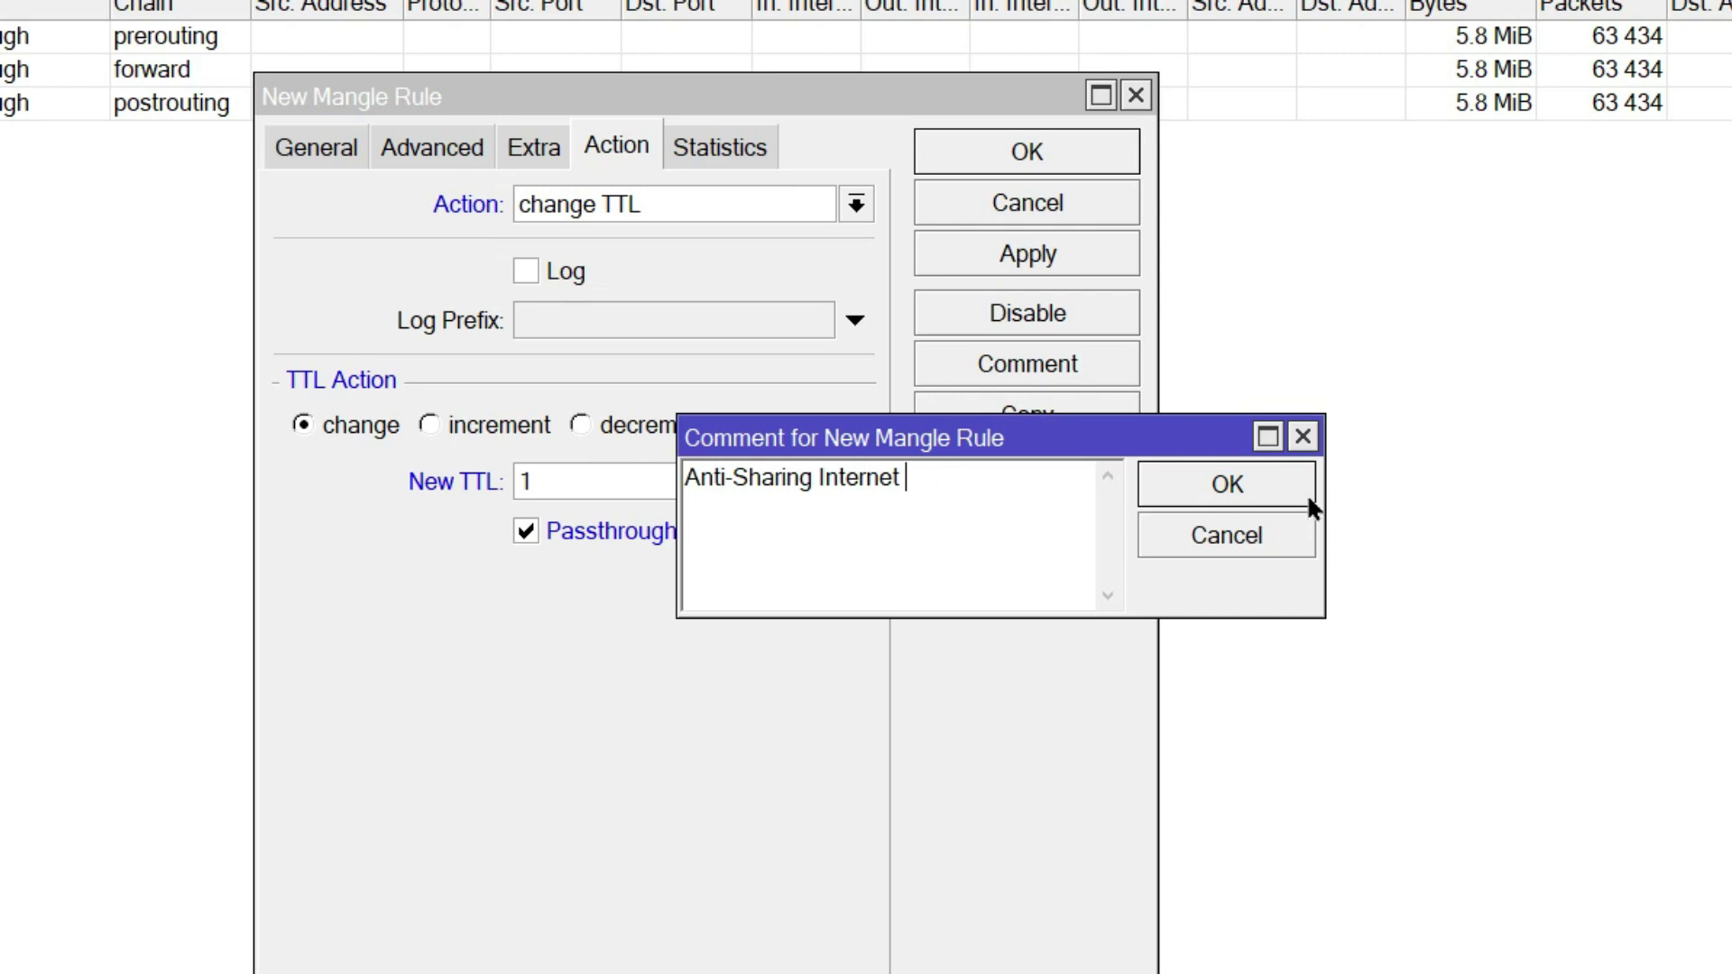
click(1226, 486)
Step: Apply and save the change TTL rule, select its row, and close the Firewall window
click(1028, 255)
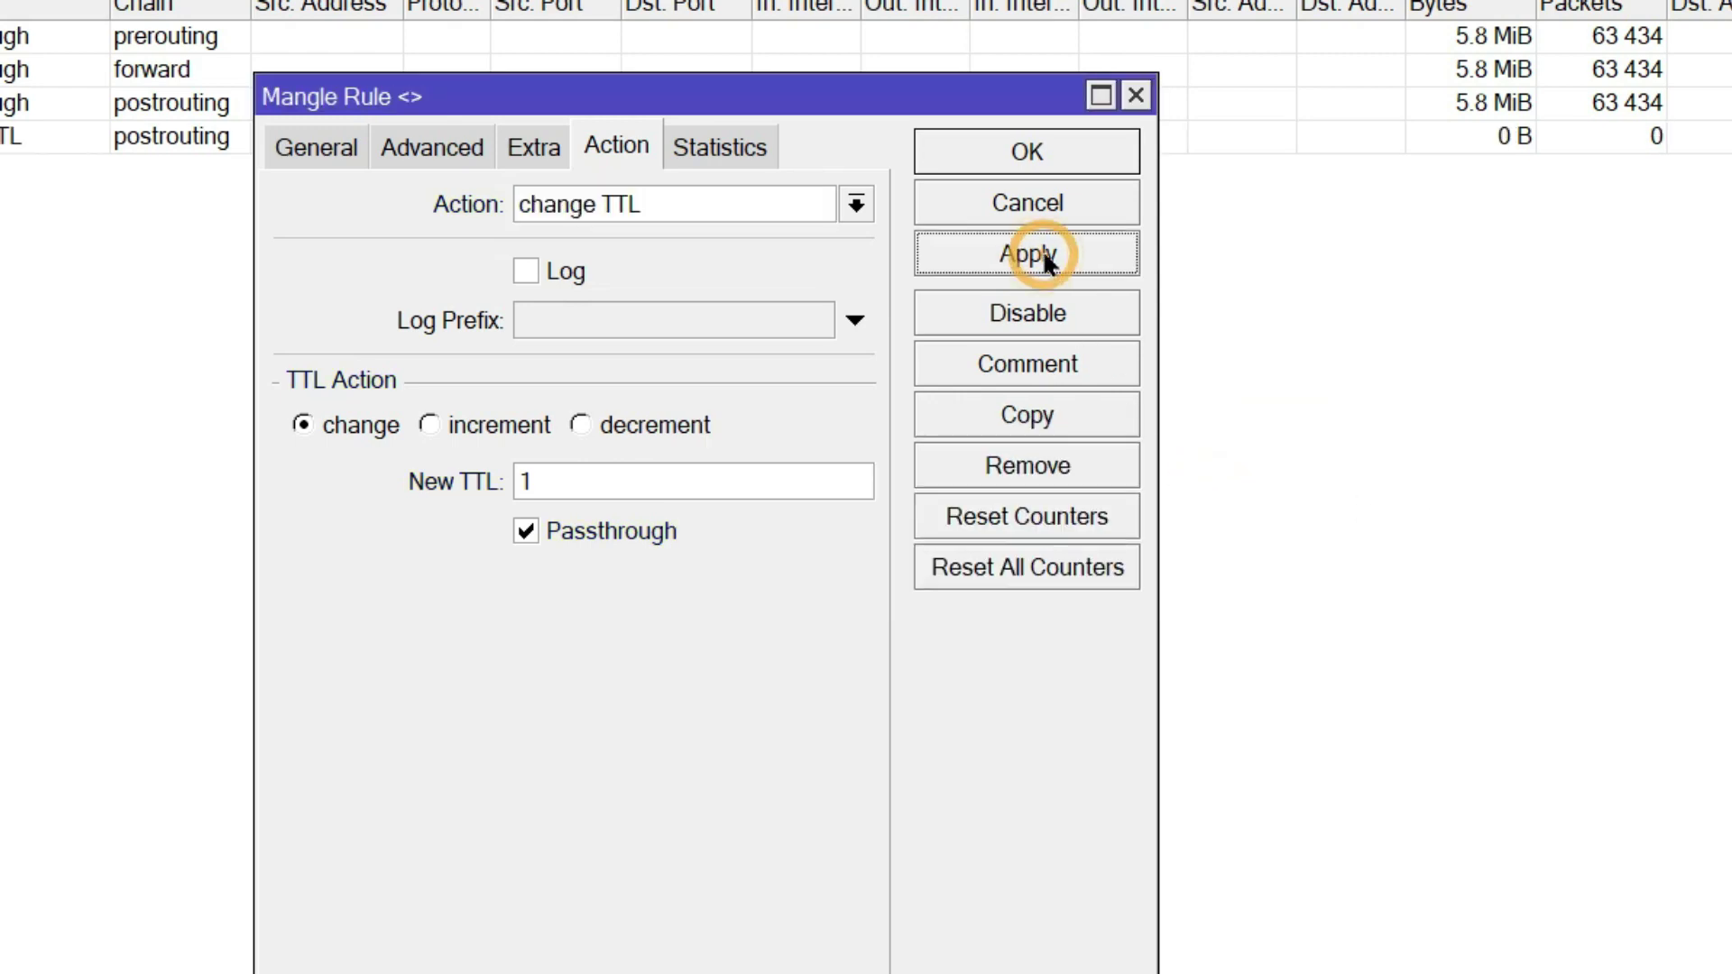
click(1027, 151)
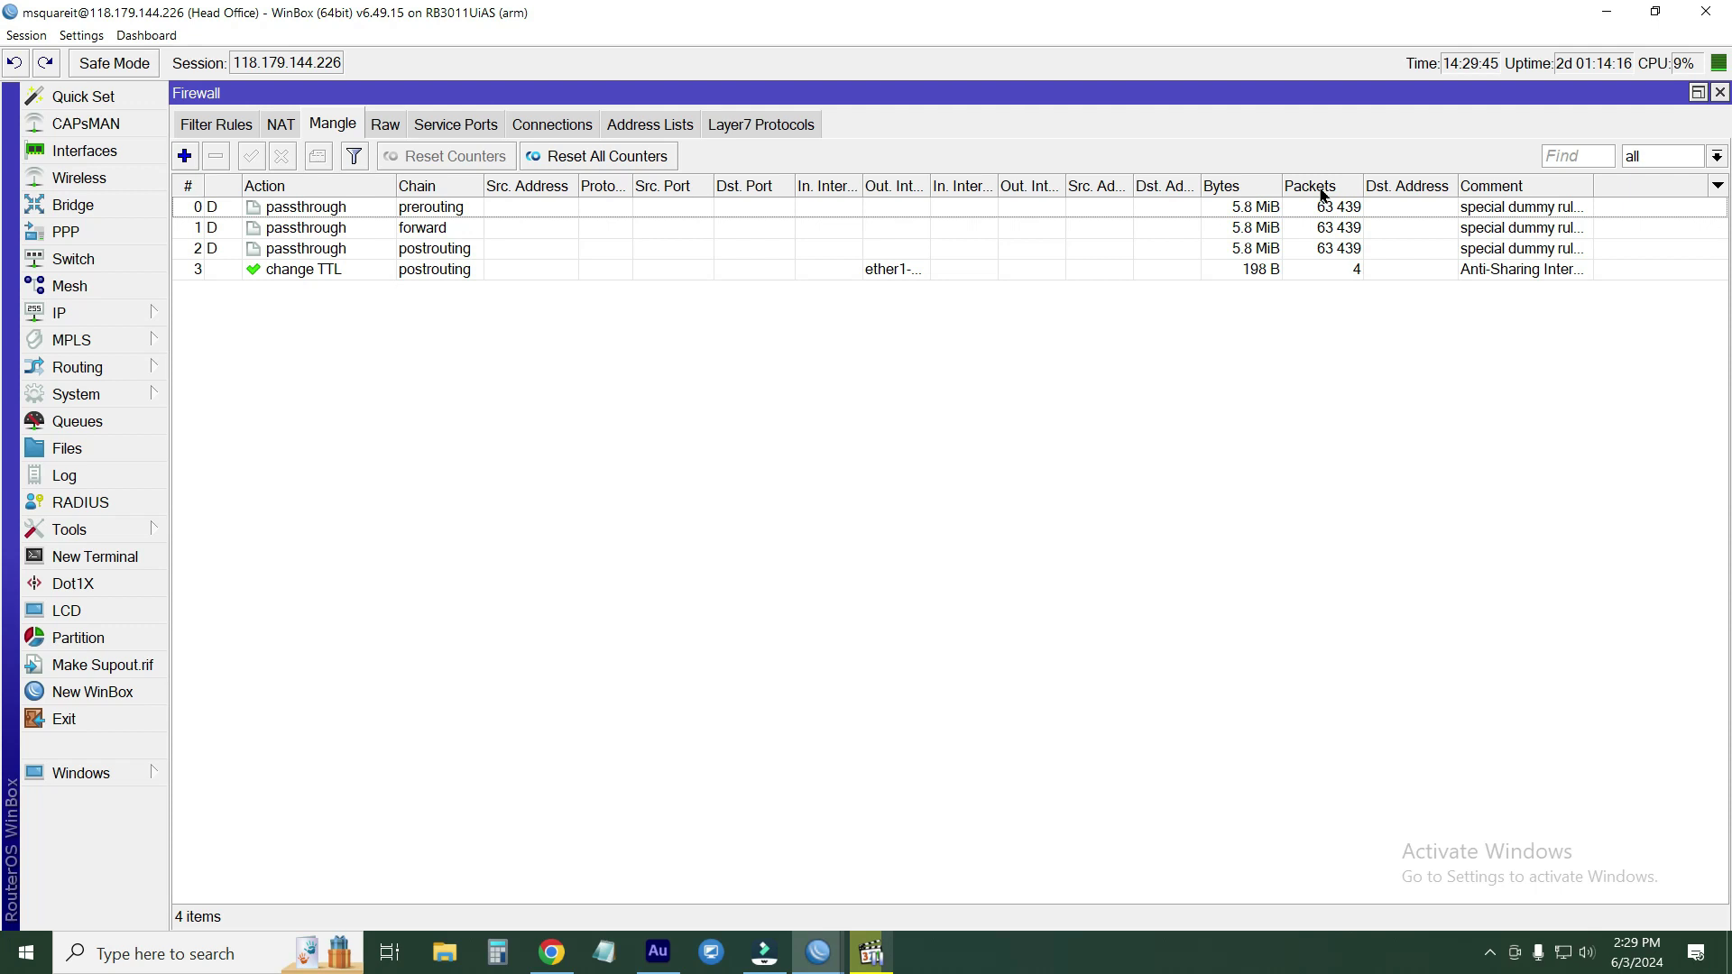
click(1357, 270)
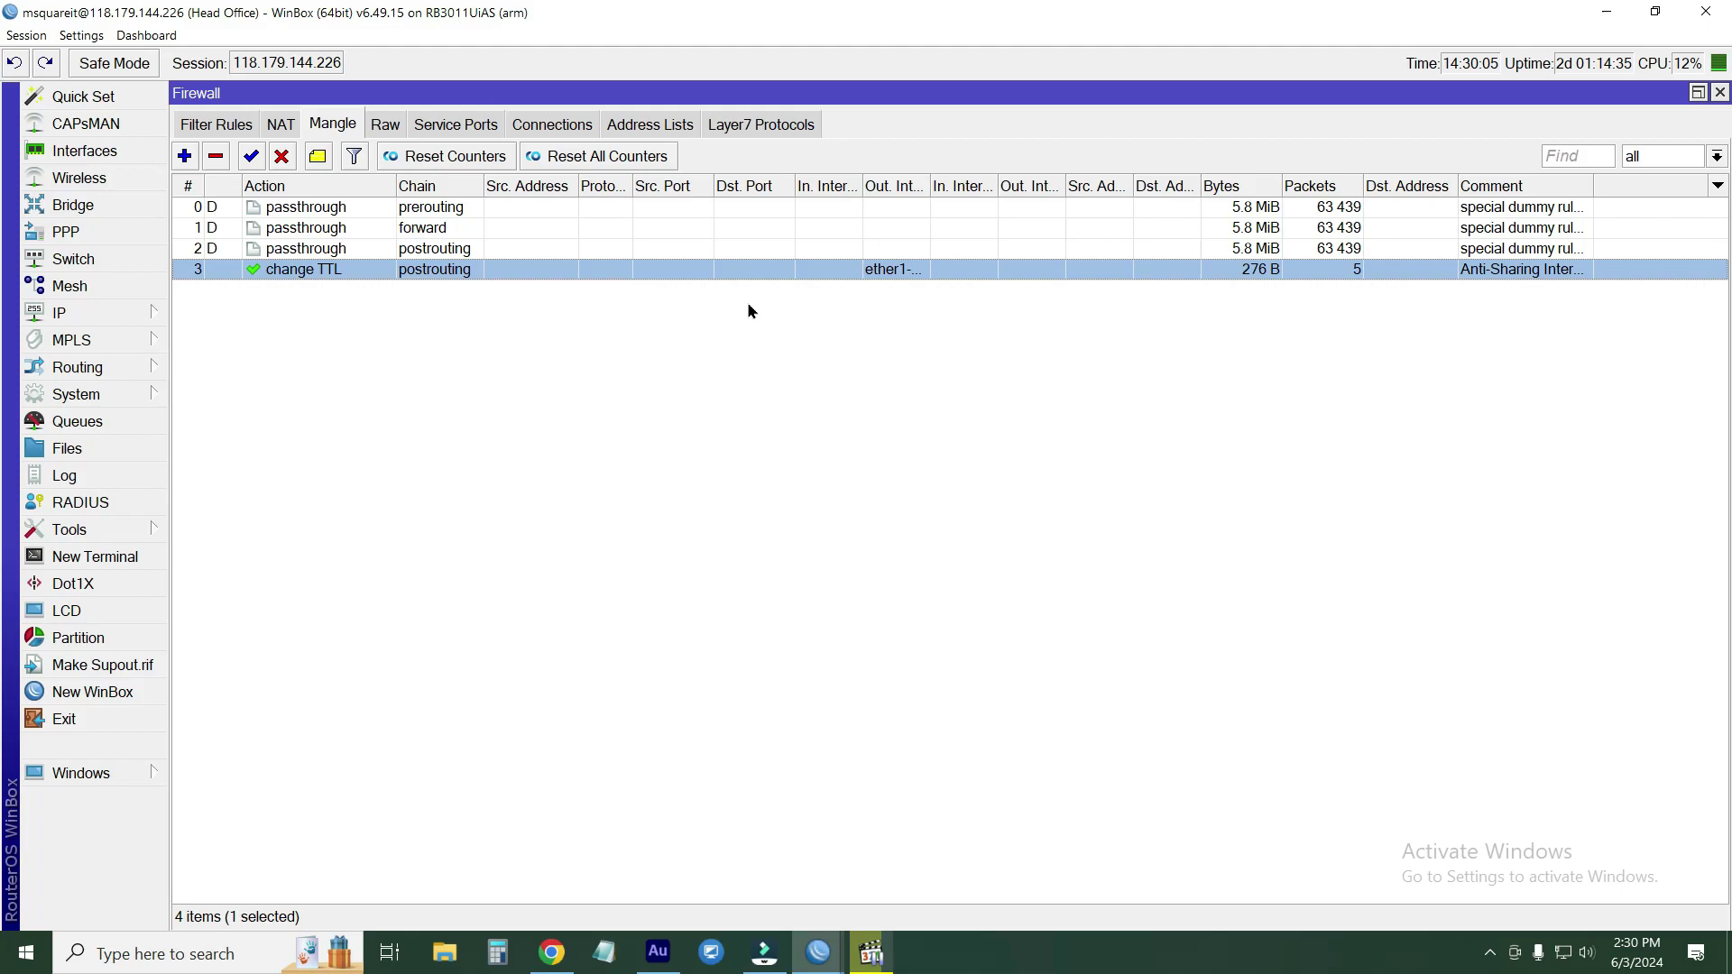
click(1719, 93)
click(1606, 13)
click(522, 386)
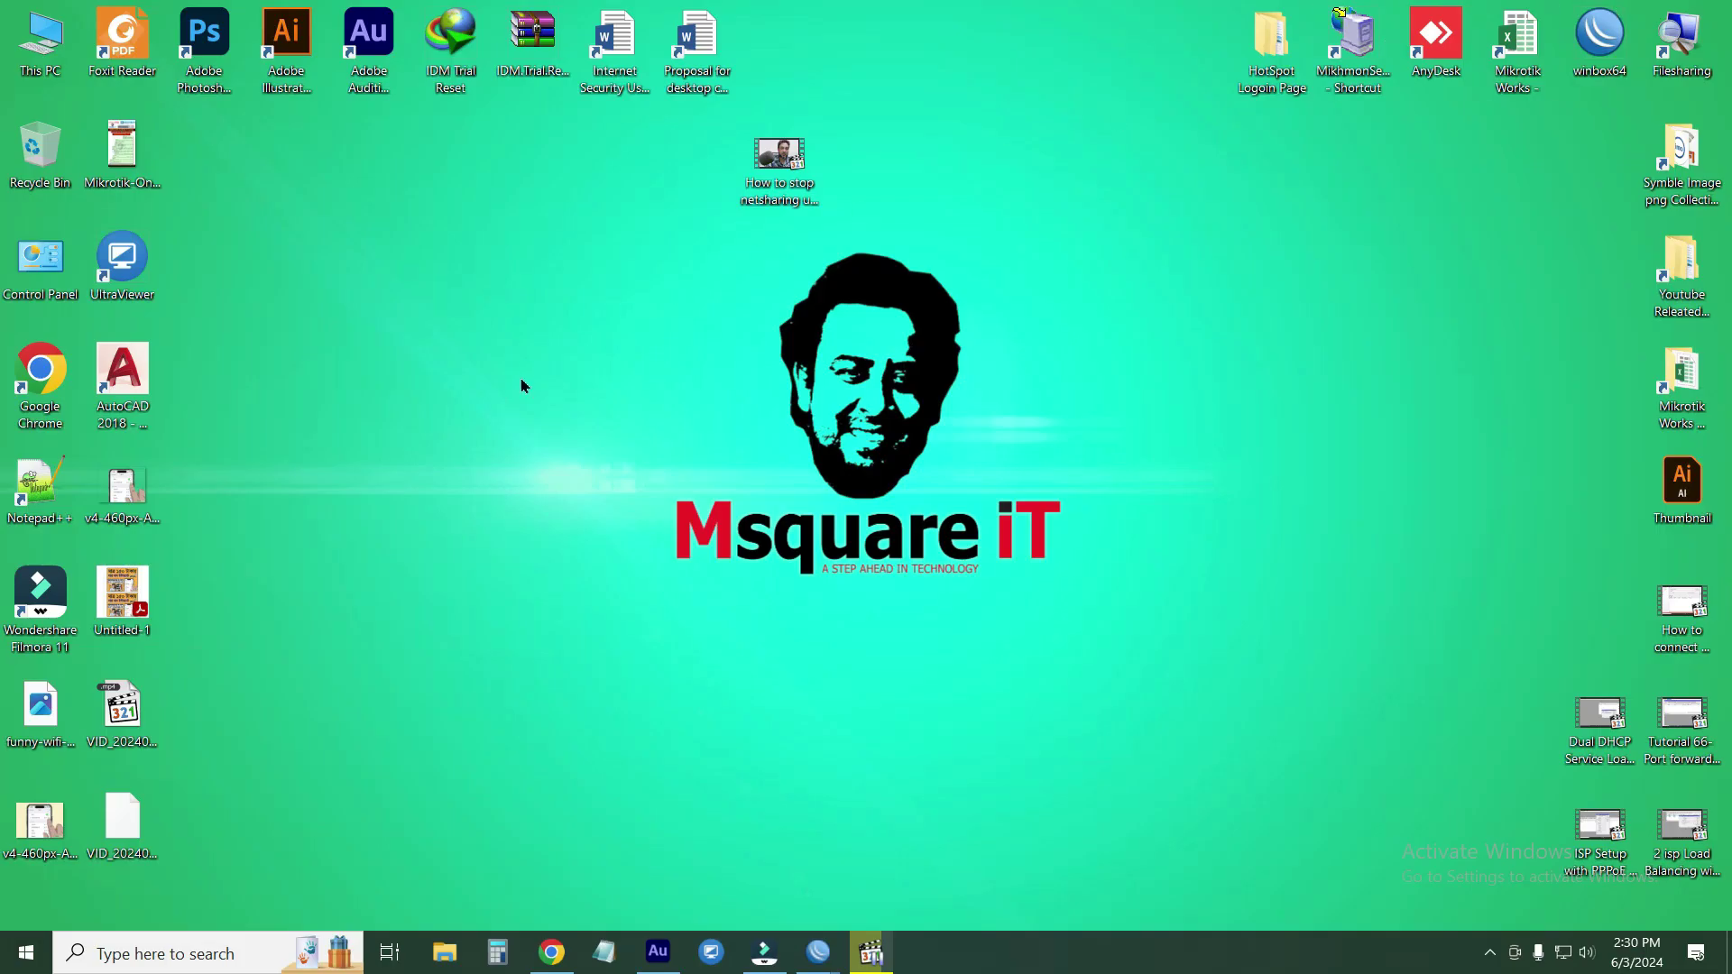